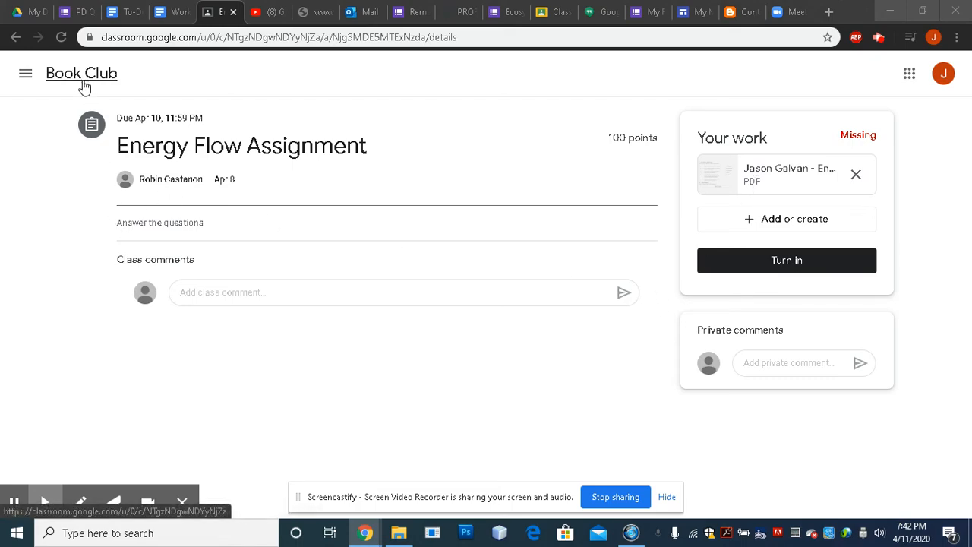
# Highlight the assignment's 'Answer the questions' instruction, then open the attached quiz PDF preview.
pyautogui.moveTo(120, 223); pyautogui.dragTo(231, 217)
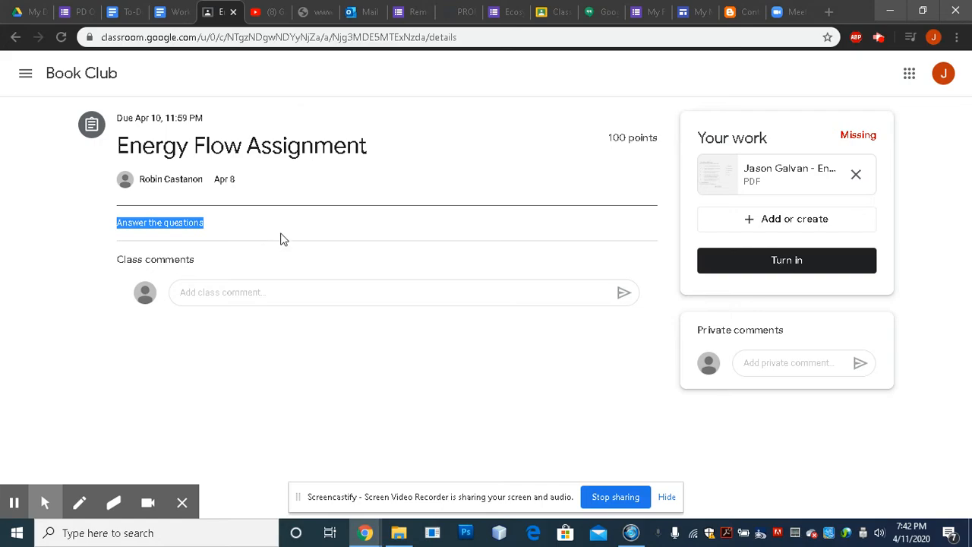
pyautogui.click(688, 221)
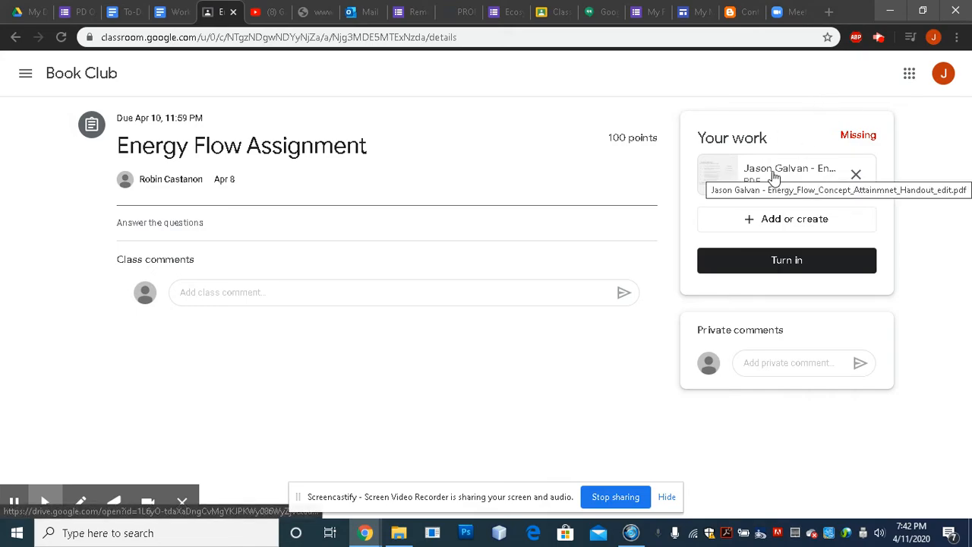
pyautogui.click(722, 178)
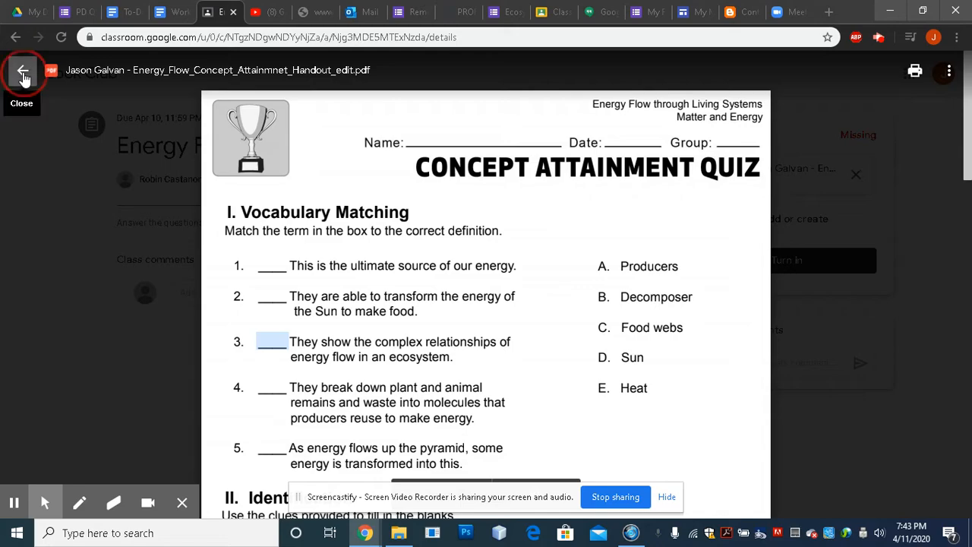
pyautogui.click(24, 73)
pyautogui.click(740, 185)
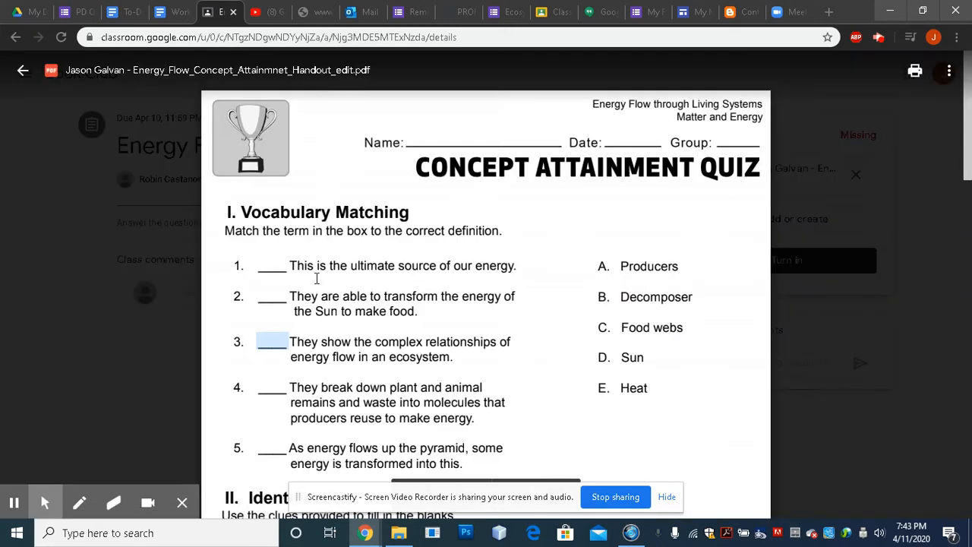
# Scroll through the quiz preview and open it in a separate Google Drive tab.
pyautogui.scroll(-5, 433, 298)
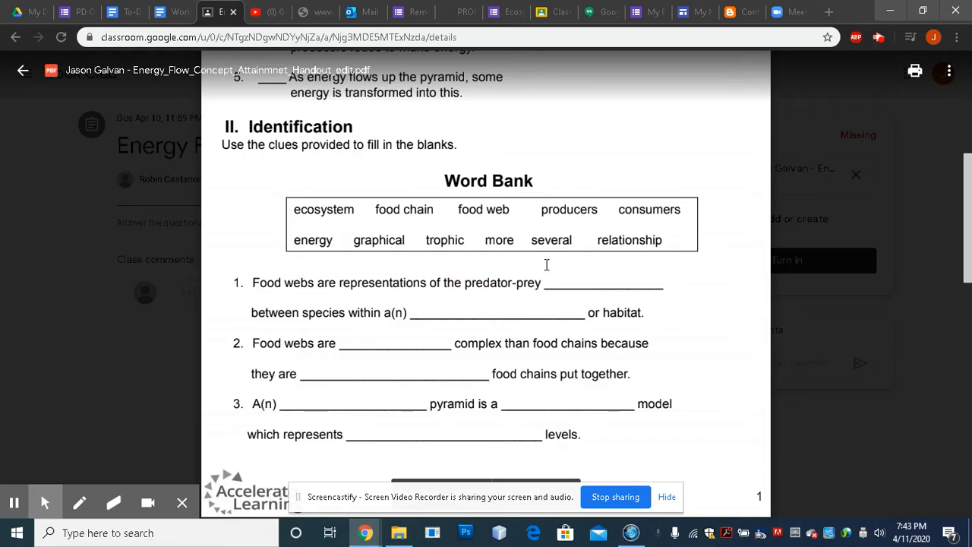
pyautogui.scroll(4, 453, 253)
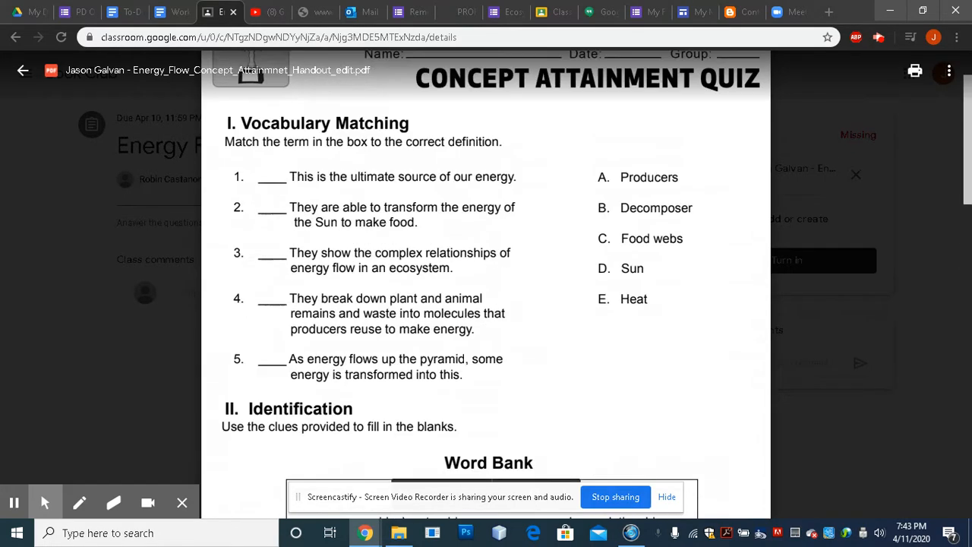
pyautogui.scroll(1, 269, 215)
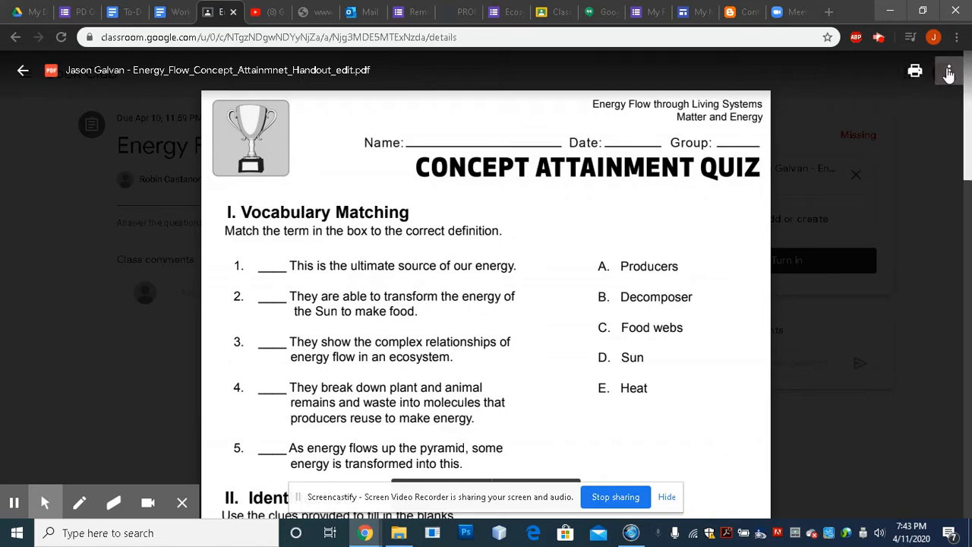
pyautogui.click(948, 72)
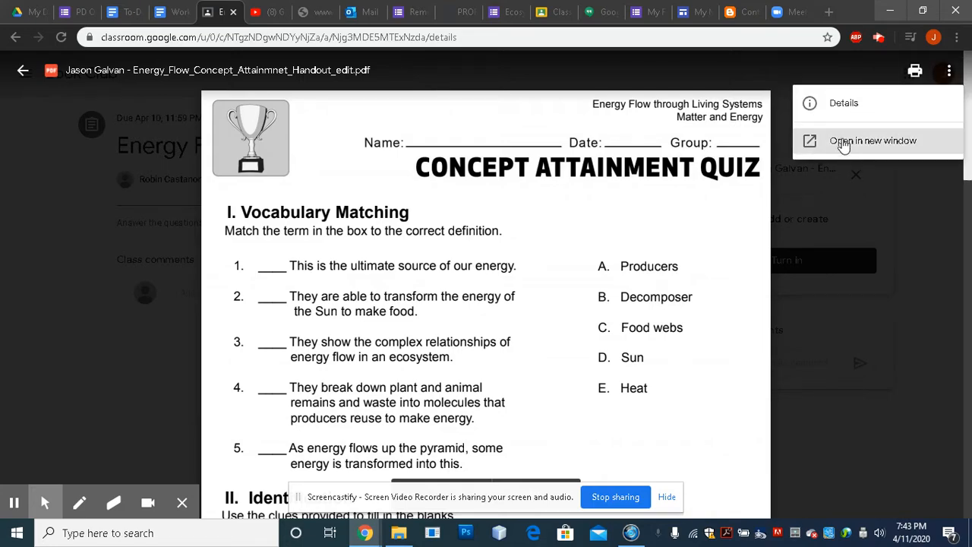
pyautogui.click(859, 142)
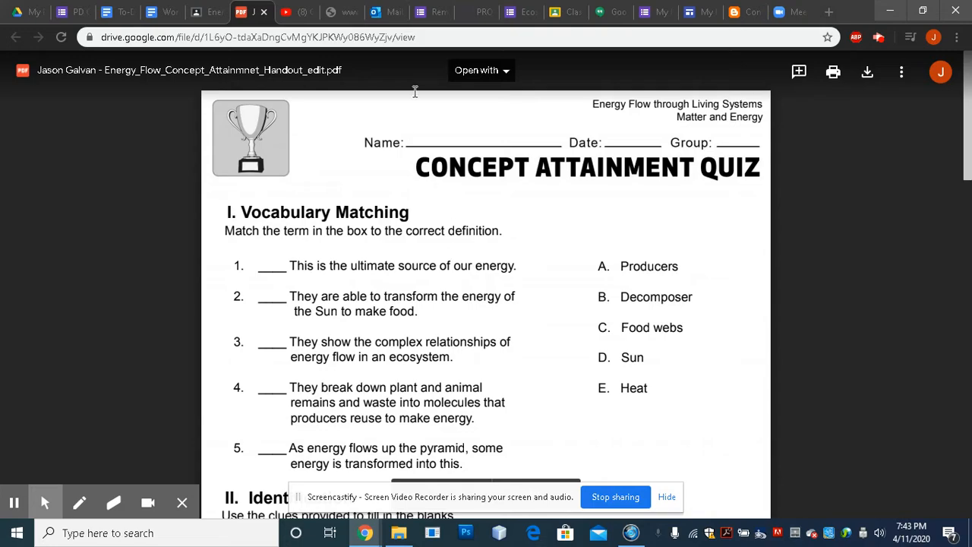
# Check the 'Open with' app list, then download the Concept Attainment Quiz PDF from Drive.
pyautogui.click(500, 71)
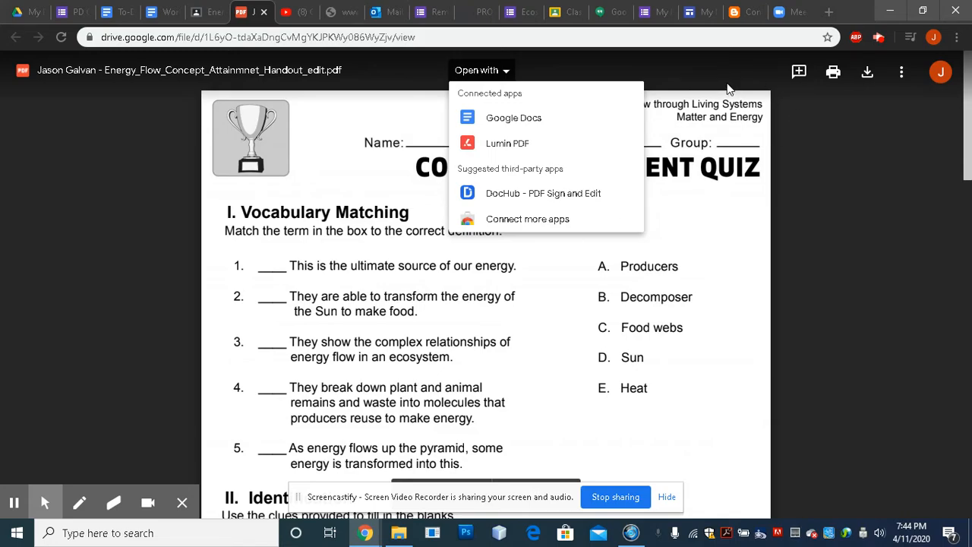
pyautogui.click(730, 89)
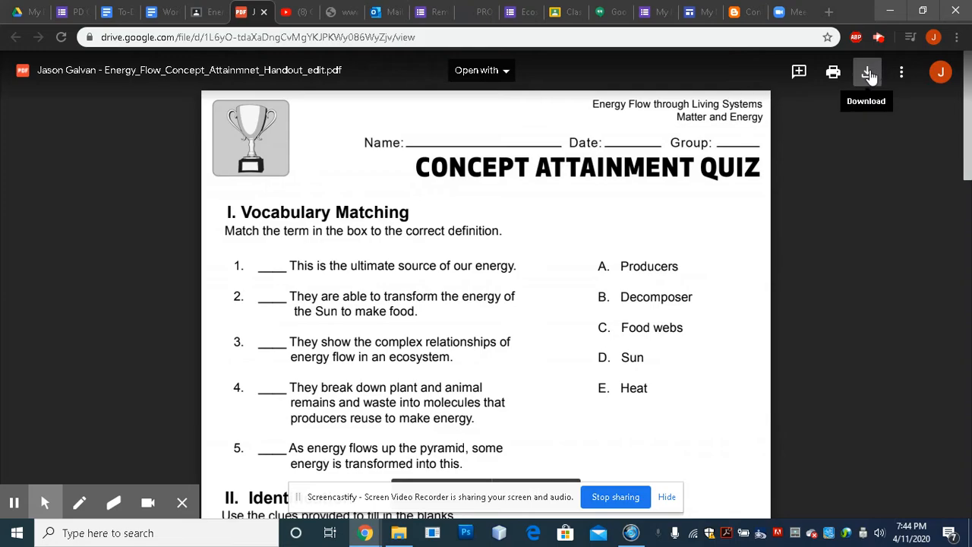
pyautogui.click(869, 74)
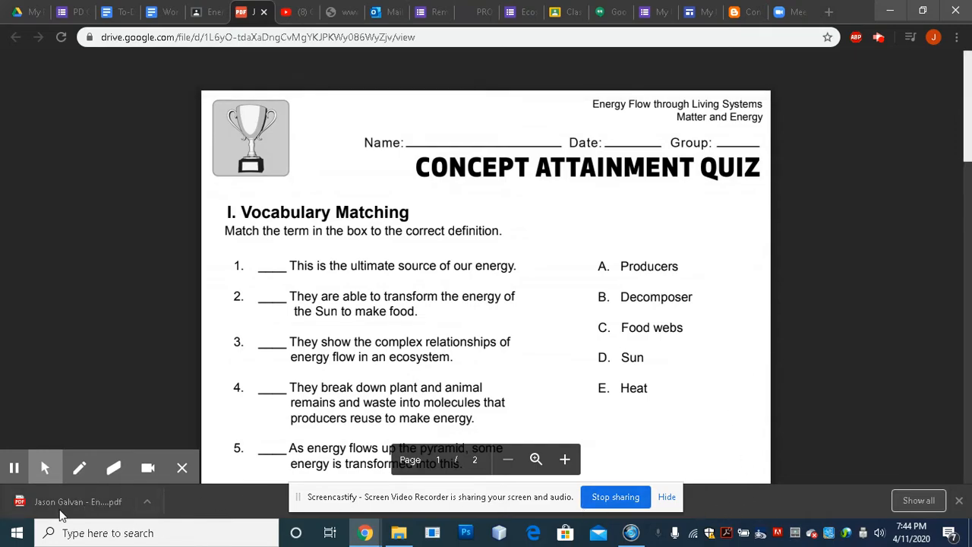
# Open the downloaded quiz PDF locally and compare its Downloads path with the Drive web address.
pyautogui.click(97, 502)
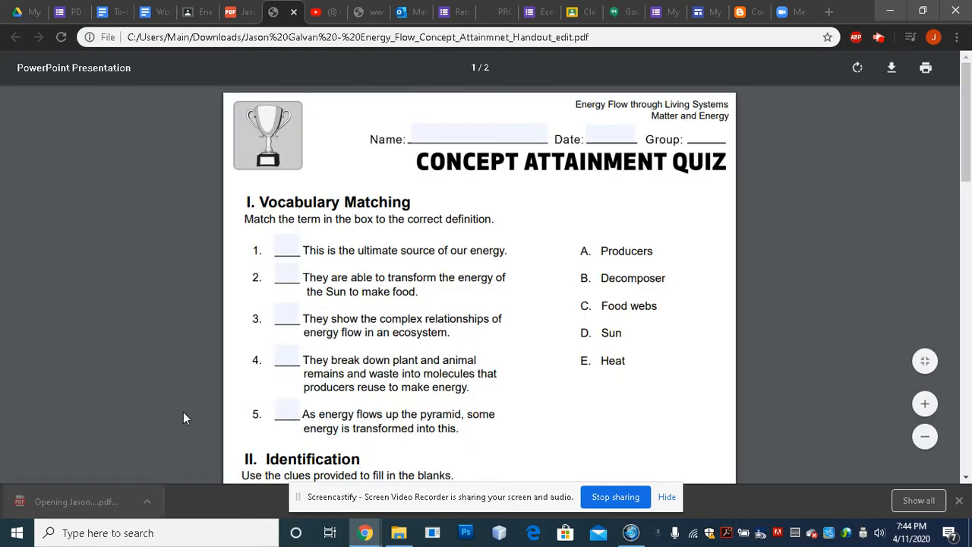
pyautogui.click(242, 21)
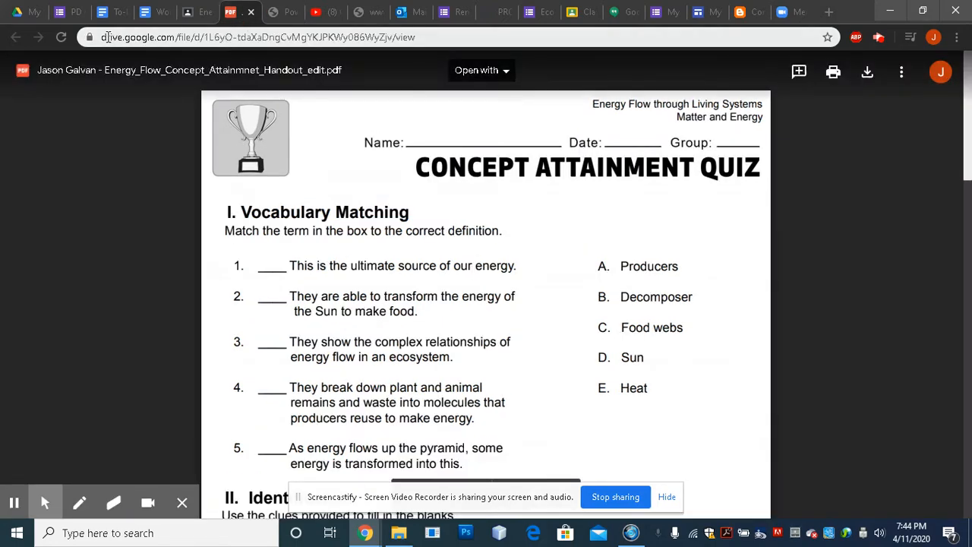
pyautogui.moveTo(102, 37); pyautogui.dragTo(334, 37)
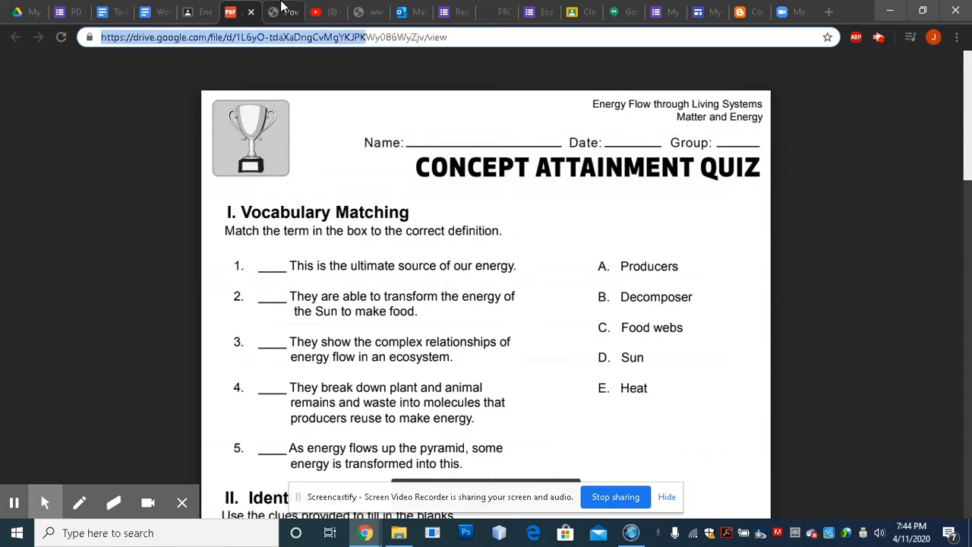
pyautogui.click(281, 6)
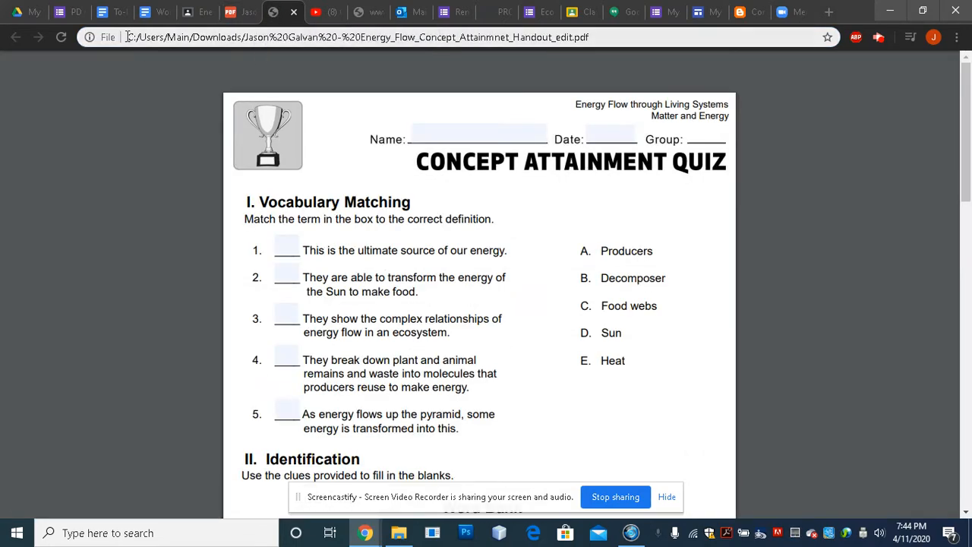
pyautogui.moveTo(127, 36); pyautogui.dragTo(270, 35)
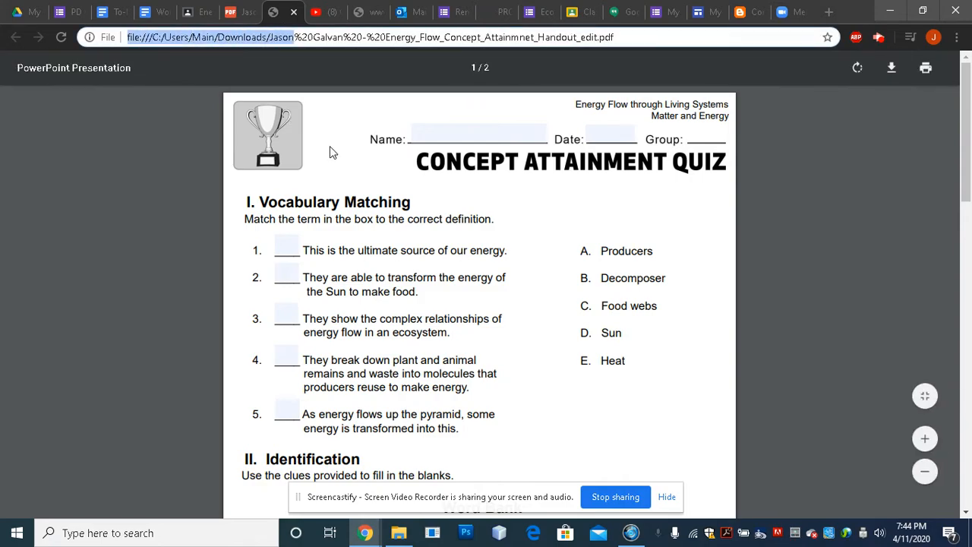
pyautogui.click(405, 250)
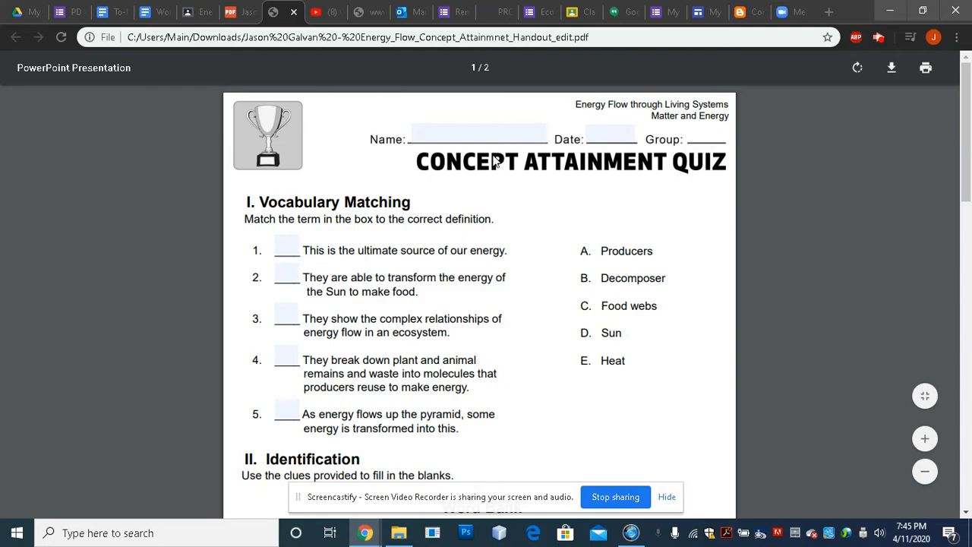
# Try the Name field, the four matching blanks and question 1's answer lines with test text.
pyautogui.click(436, 138)
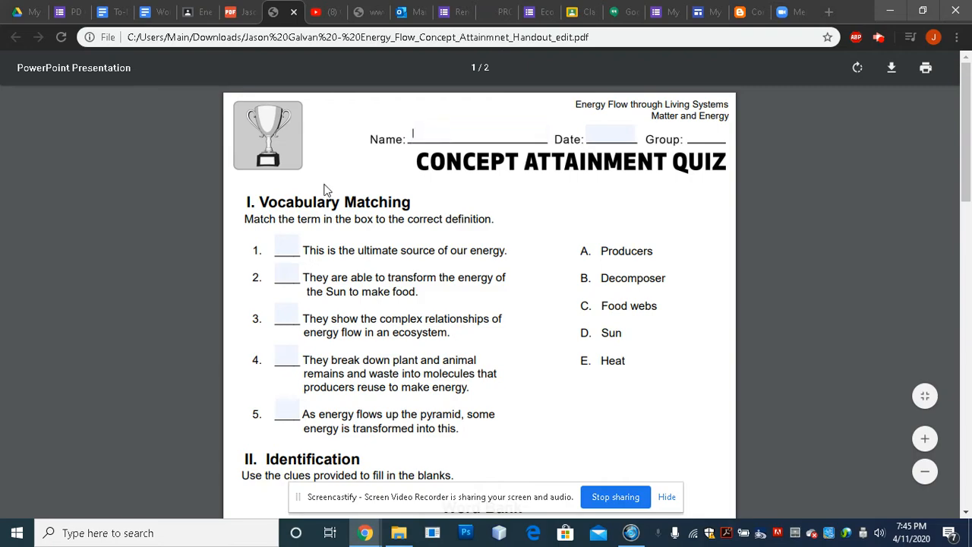
pyautogui.click(283, 246)
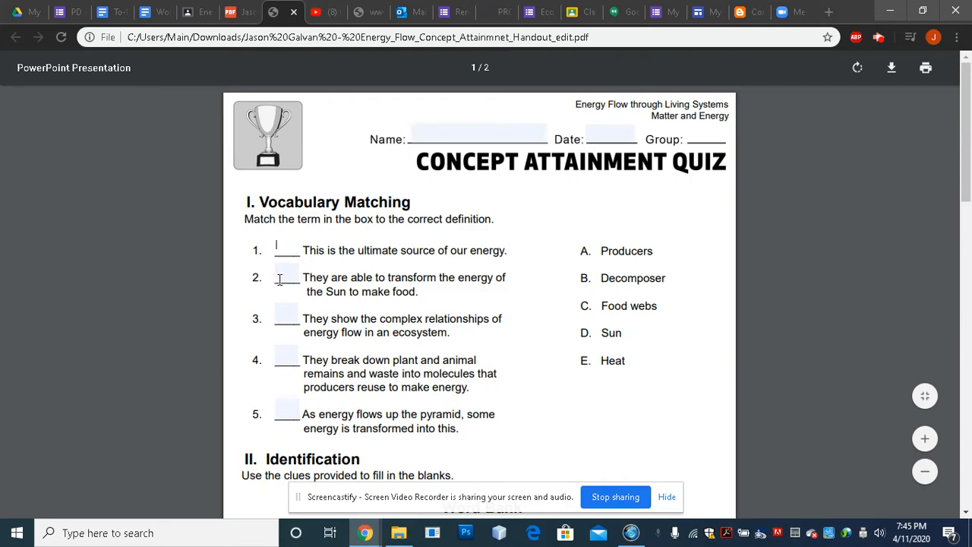
pyautogui.click(279, 276)
pyautogui.click(282, 314)
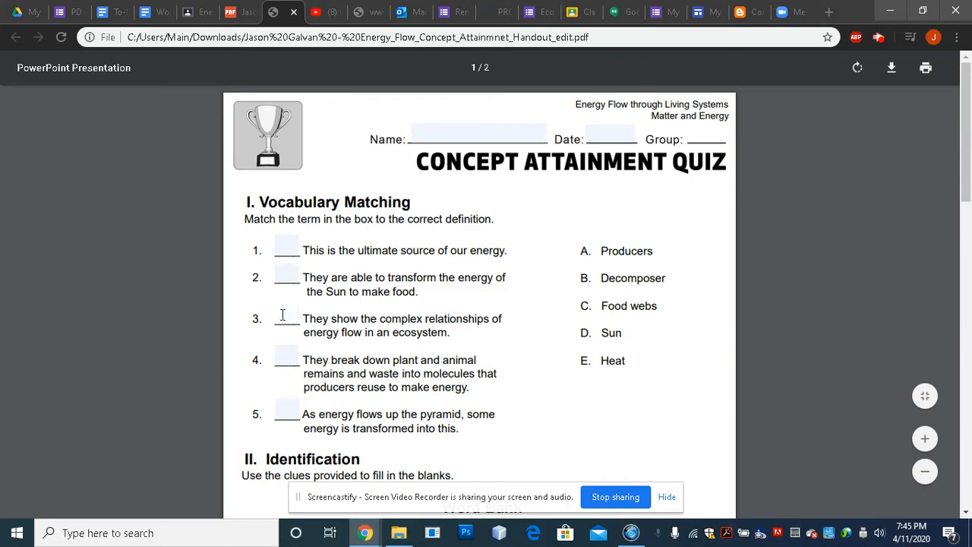
pyautogui.click(279, 358)
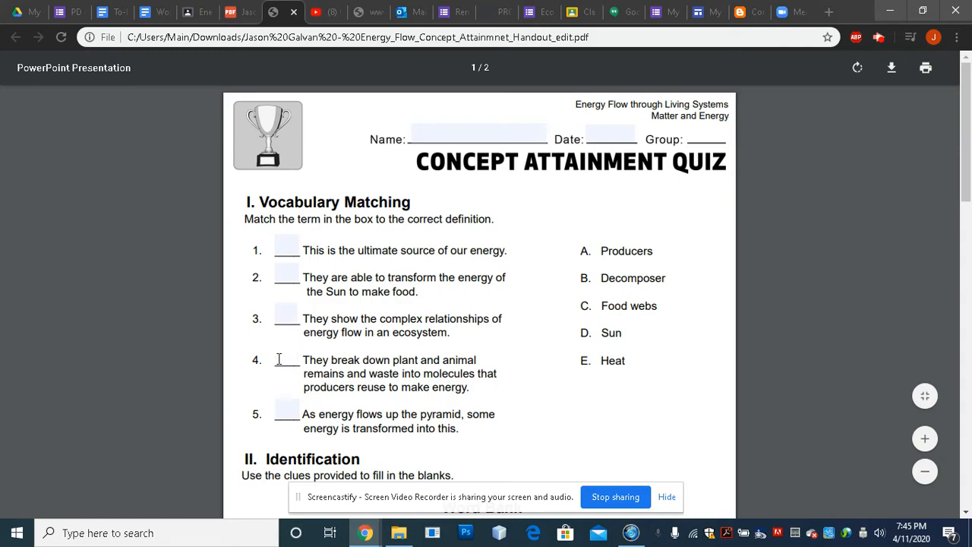
pyautogui.scroll(-7, 494, 243)
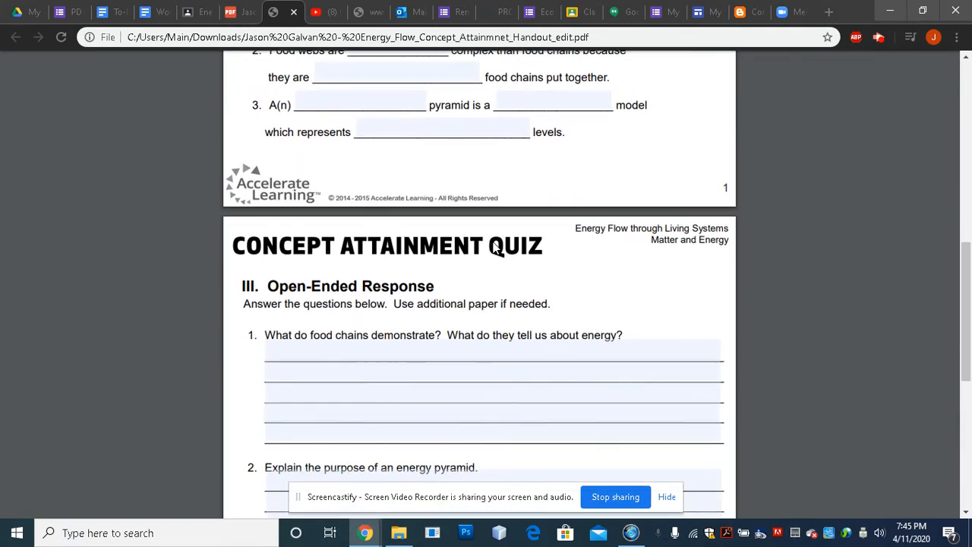
pyautogui.click(346, 356)
pyautogui.write('m,lknk')
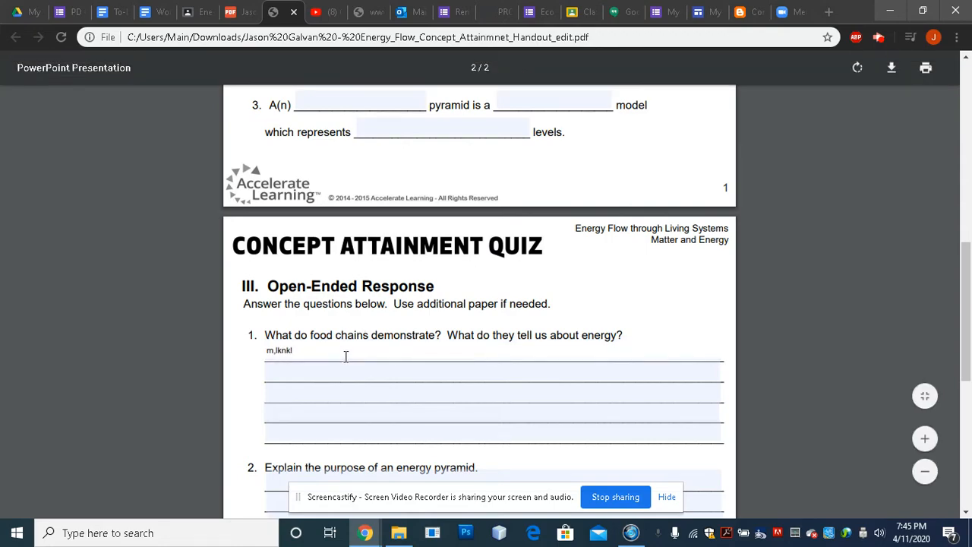
pyautogui.write('l')
pyautogui.scroll(10, 346, 356)
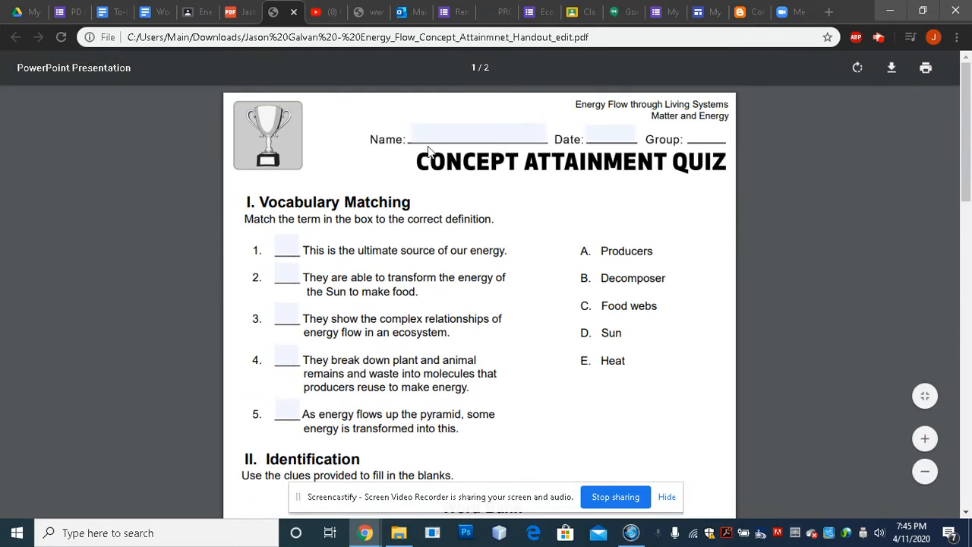
# Enter the student's full name in the Name field, fixing a typo, and fill the Date field.
pyautogui.click(431, 134)
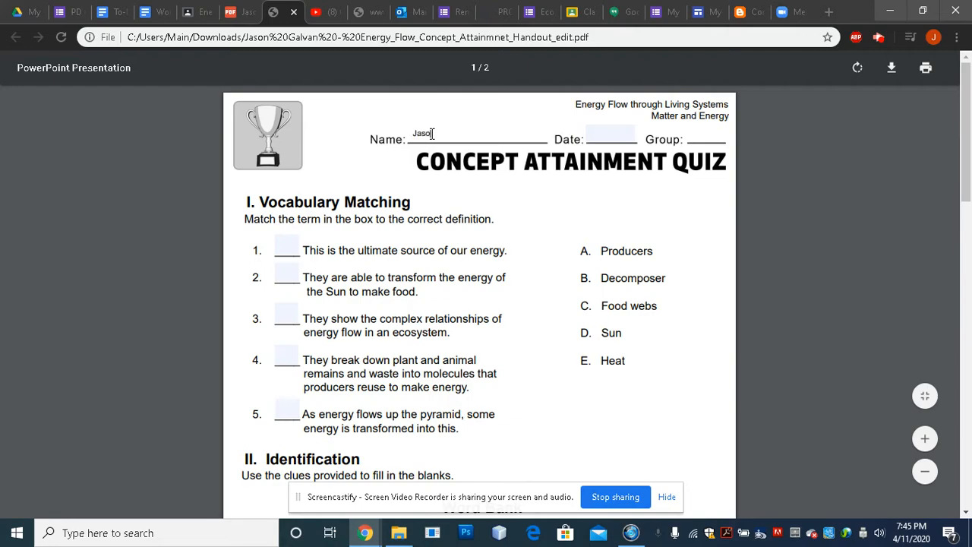
pyautogui.write('van')
pyautogui.click(612, 134)
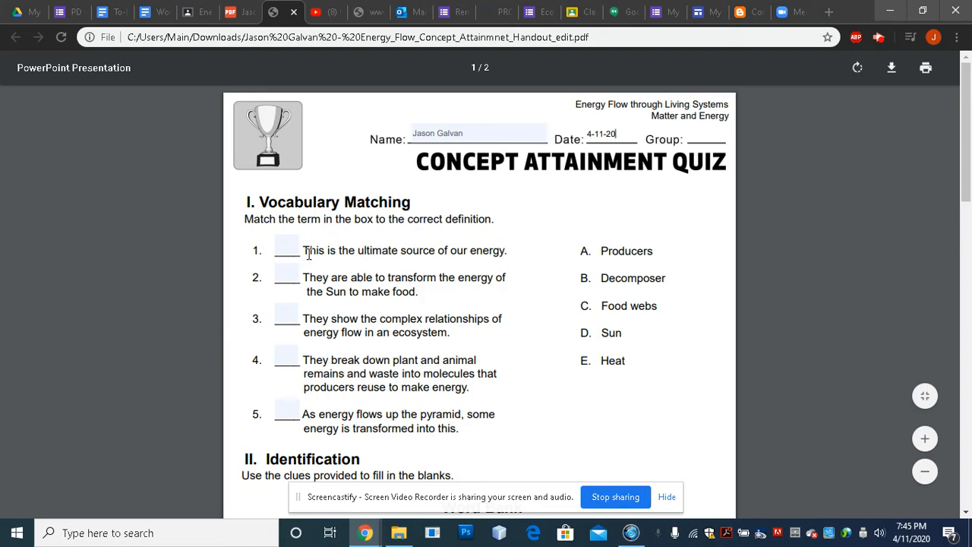
pyautogui.click(285, 248)
# Enter matching answers A, B, C and D in blanks 1–4, then revisit blanks 4 and 5.
pyautogui.write('A')
pyautogui.press('Tab')
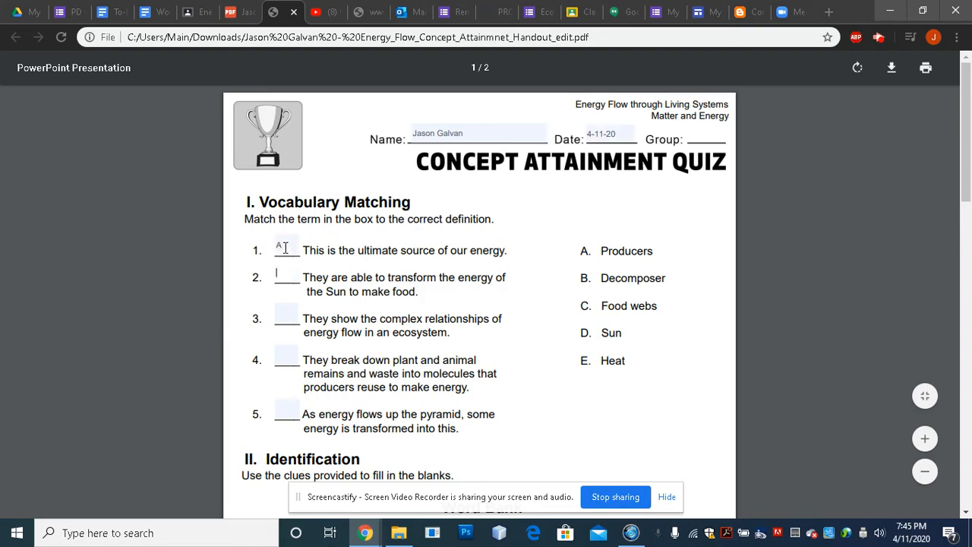
pyautogui.write('B')
pyautogui.press('Tab')
pyautogui.write('C')
pyautogui.press('Tab')
pyautogui.write('D')
pyautogui.press('Tab')
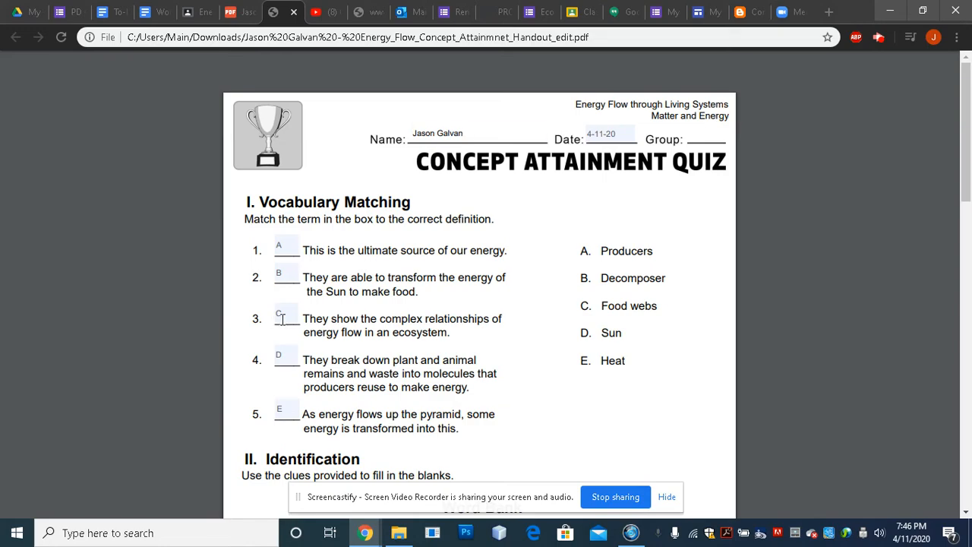
pyautogui.click(287, 362)
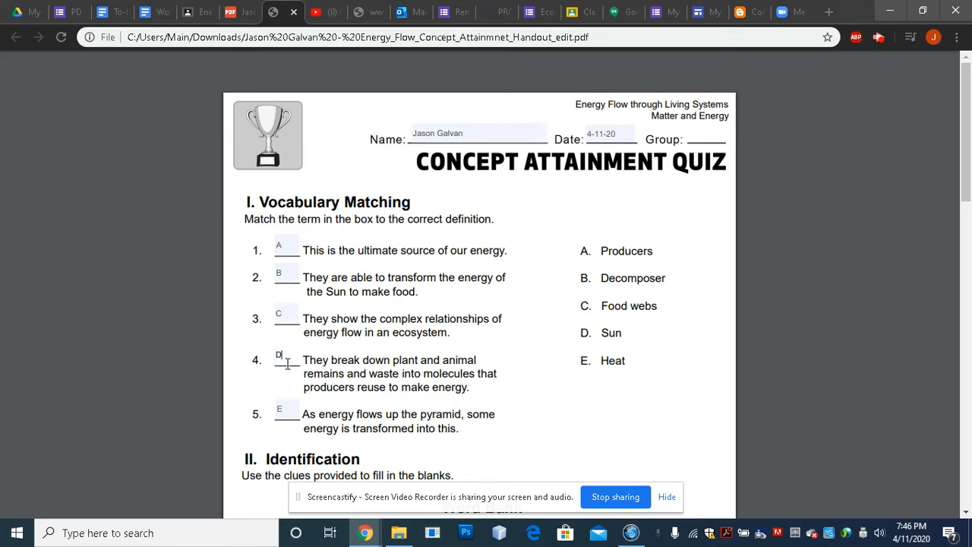
pyautogui.click(290, 414)
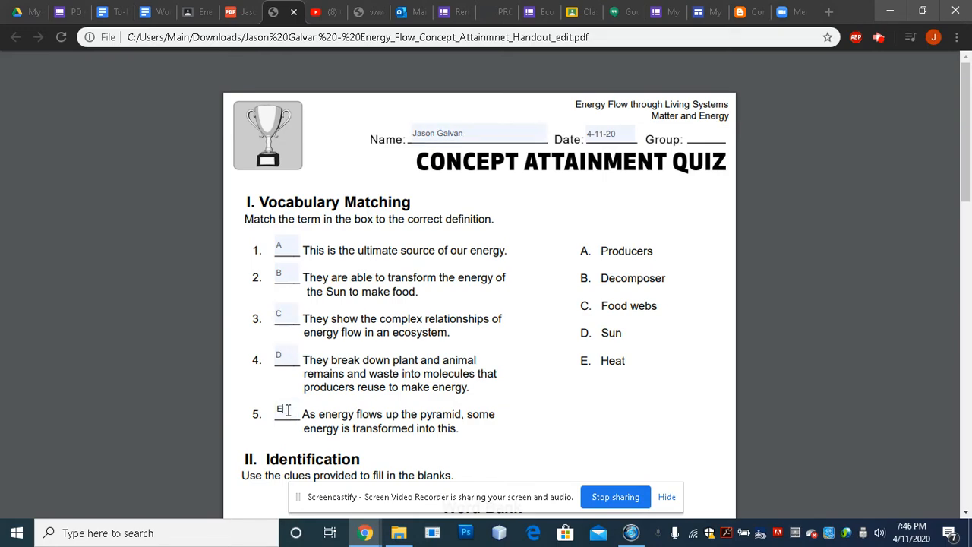
# Type a test entry in question 2's open-ended answer lines and scroll back to the top.
pyautogui.scroll(-6, 471, 390)
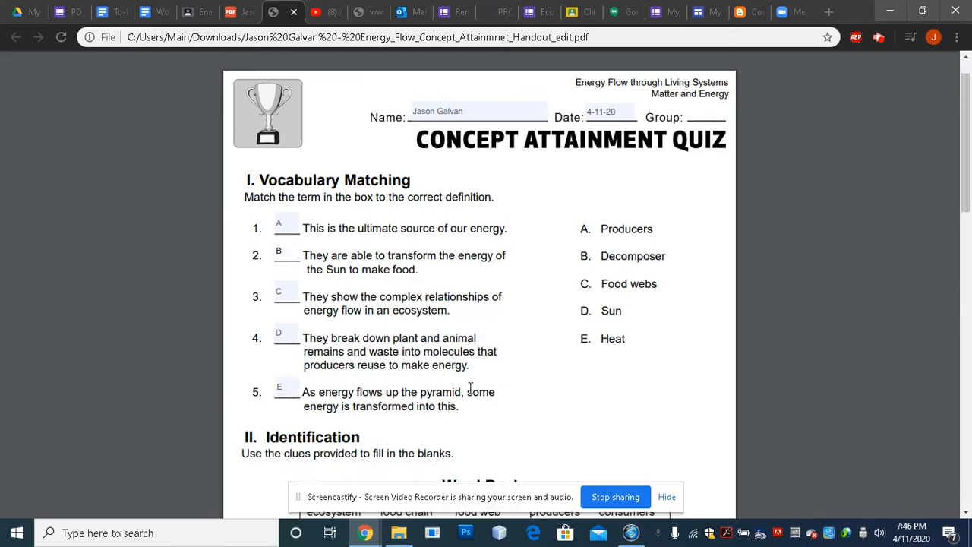
pyautogui.scroll(-5, 470, 390)
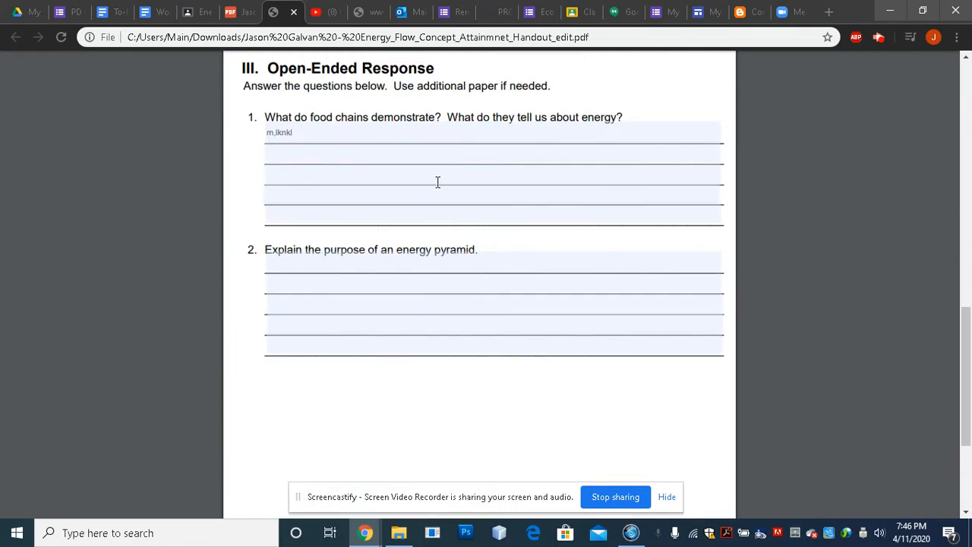
pyautogui.click(356, 289)
pyautogui.write(";lk';lj;lkj")
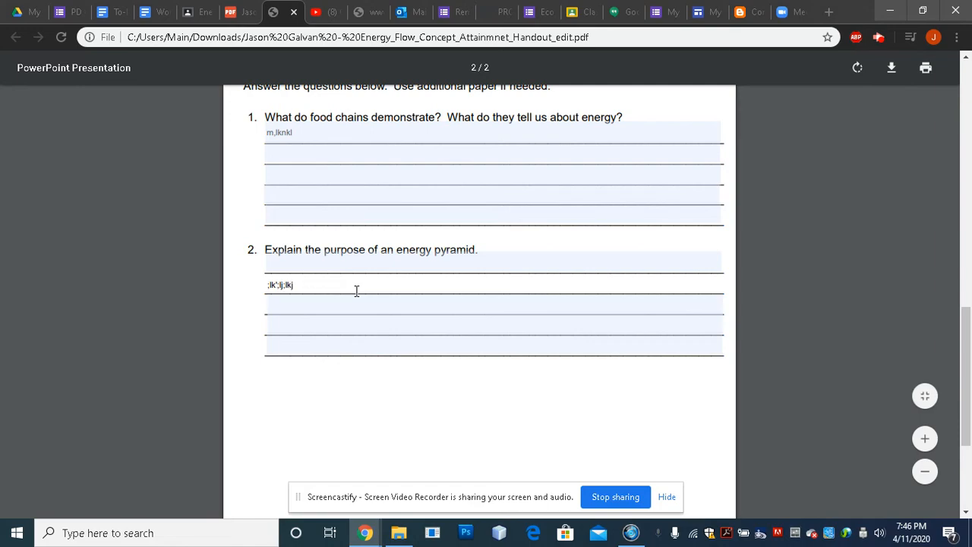
pyautogui.scroll(12, 356, 291)
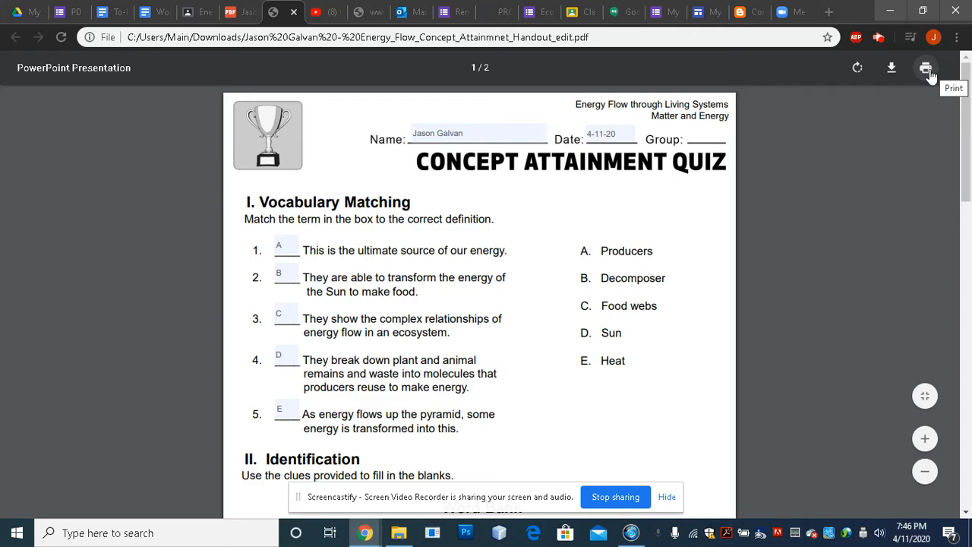
# Save the quiz via Print as a Desktop PDF named 'Energy Flow' plus the student's name and date, then minimize Chrome.
pyautogui.click(928, 71)
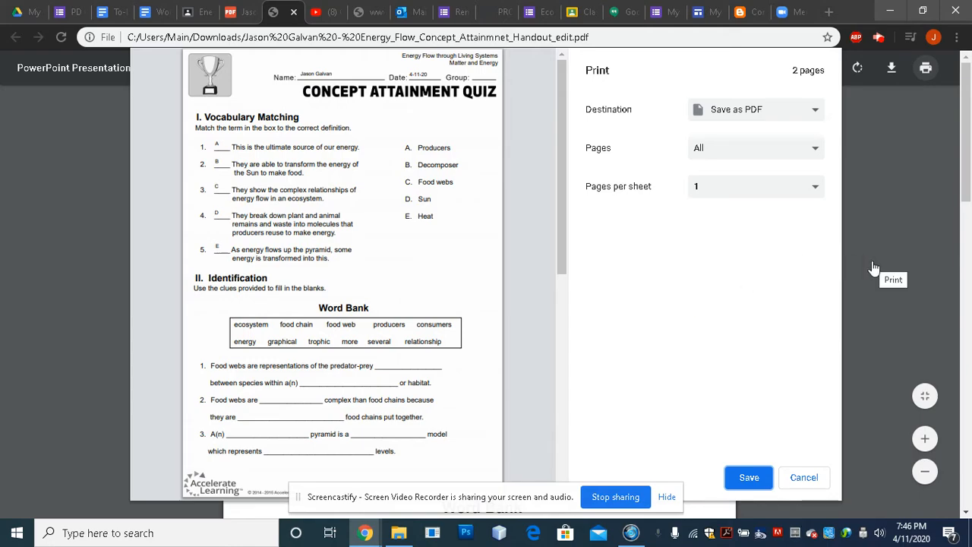
pyautogui.click(749, 479)
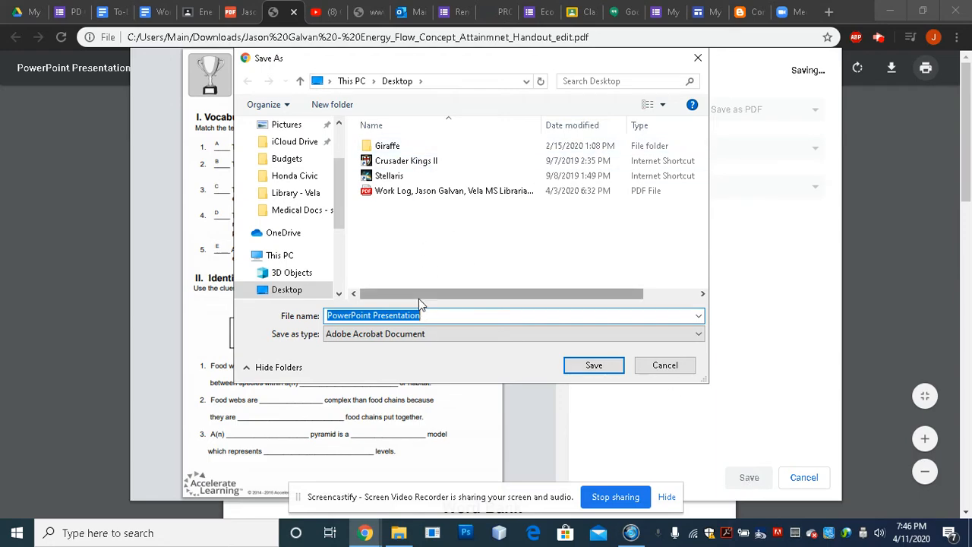
pyautogui.press('BackSpace')
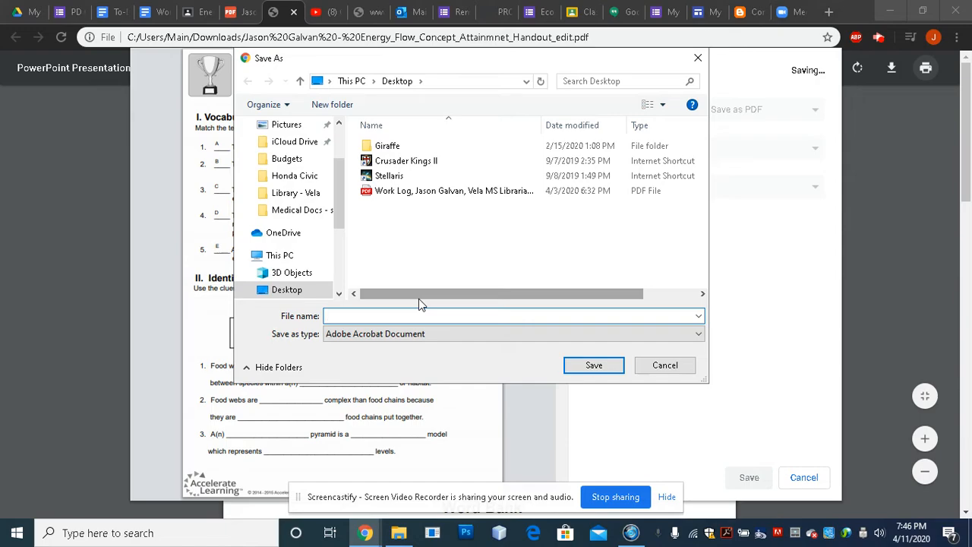
pyautogui.write('Ene')
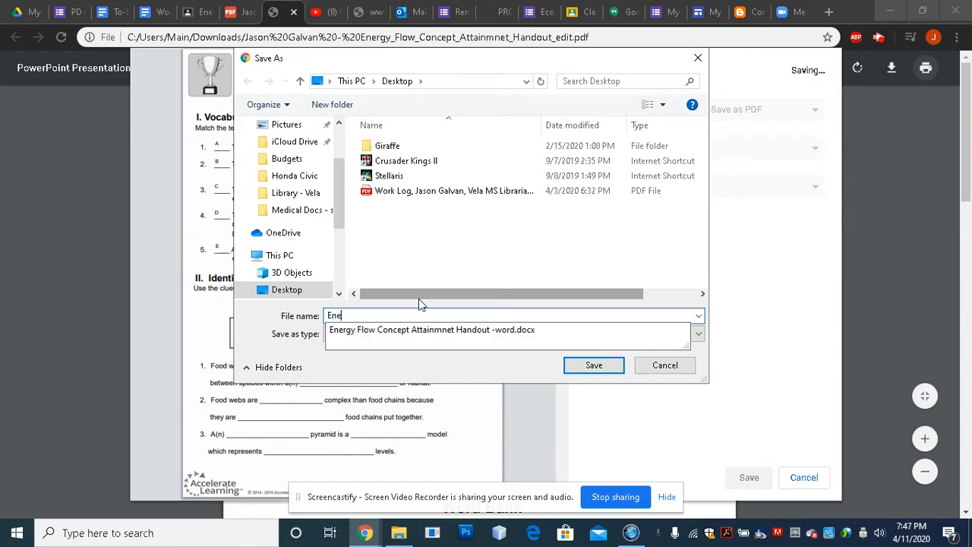
pyautogui.write('rgy Flow')
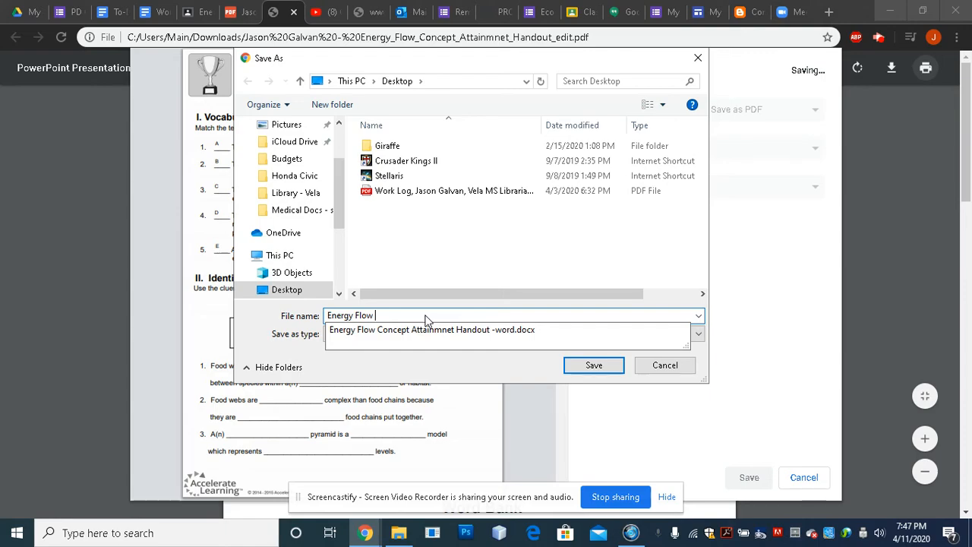
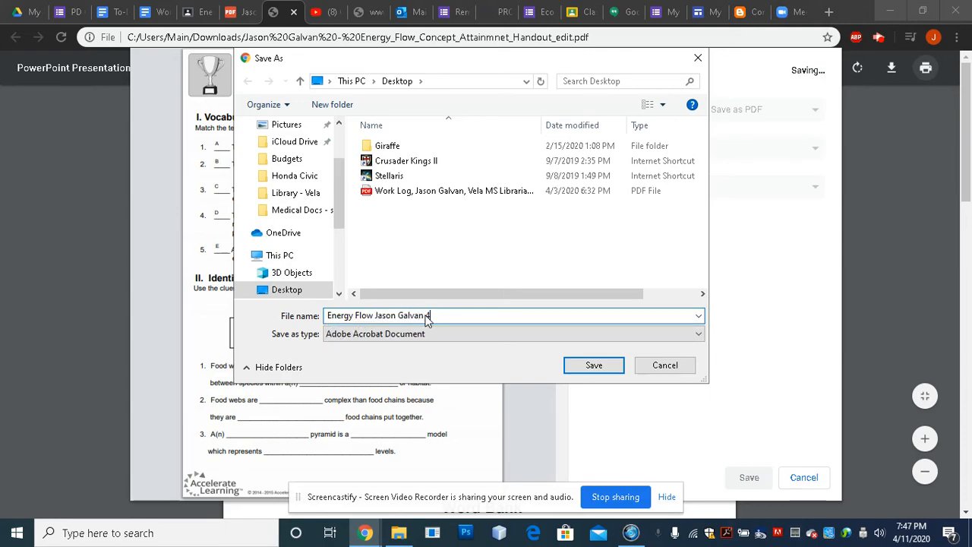
pyautogui.write(' -')
pyautogui.write('-11-20')
pyautogui.click(592, 366)
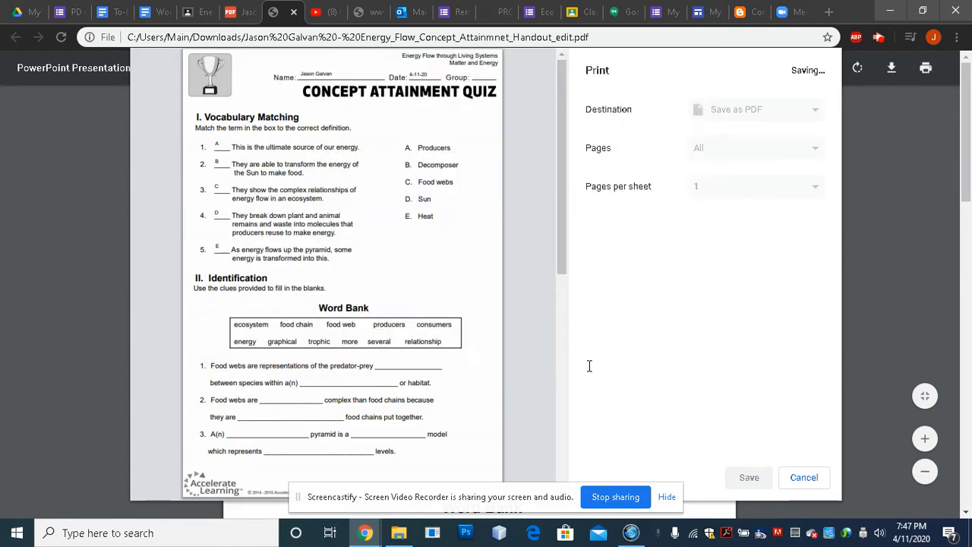
pyautogui.click(890, 12)
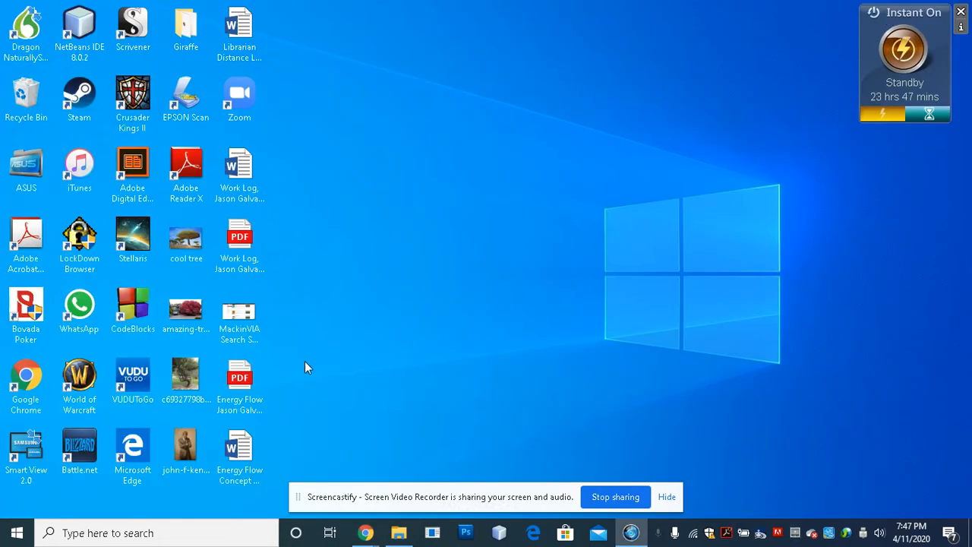
# Select the saved Energy Flow PDF on the desktop, then restore the Chrome window showing the quiz.
pyautogui.click(242, 386)
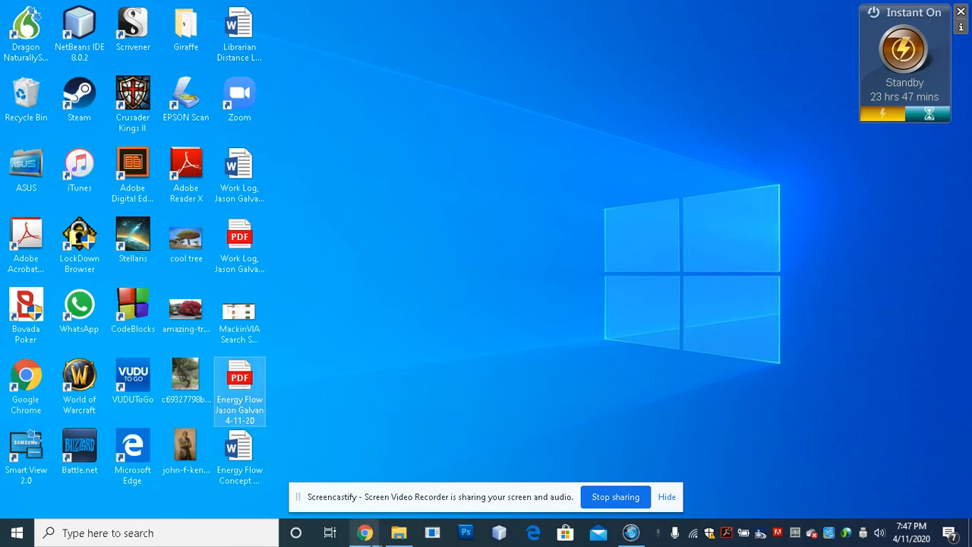
pyautogui.click(366, 535)
pyautogui.click(319, 477)
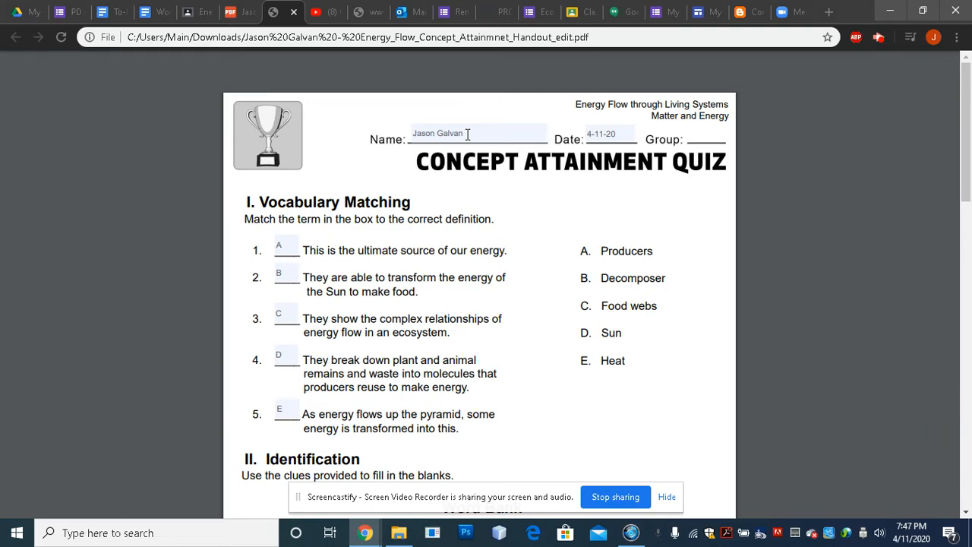
# Preview and cancel printing, glance at the Downloads folder, then return to the Google Classroom tab.
pyautogui.scroll(-4, 304, 332)
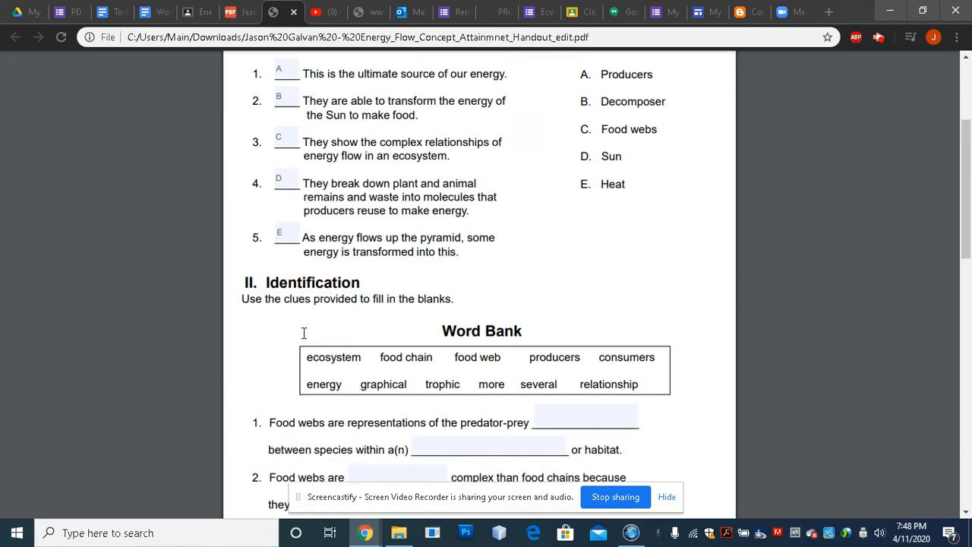
pyautogui.scroll(4, 304, 332)
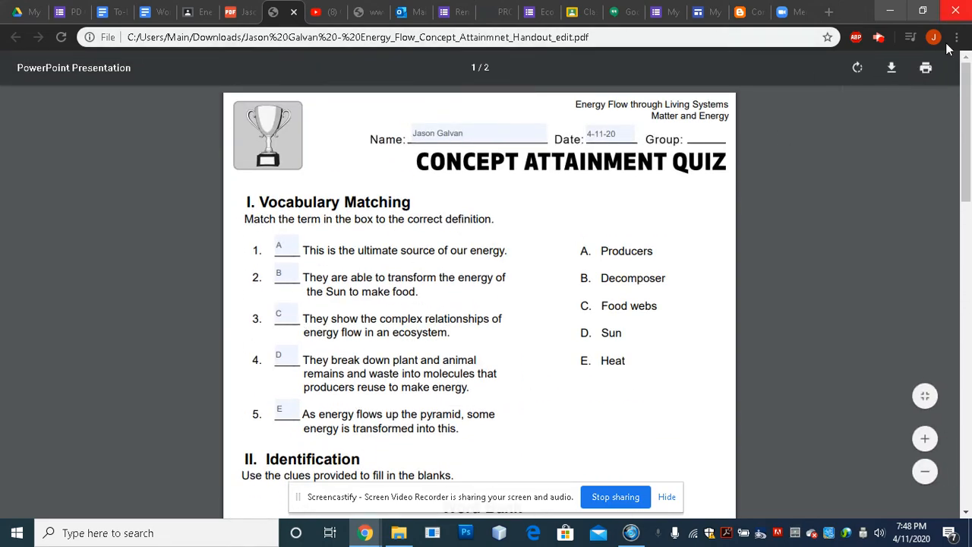
pyautogui.click(927, 69)
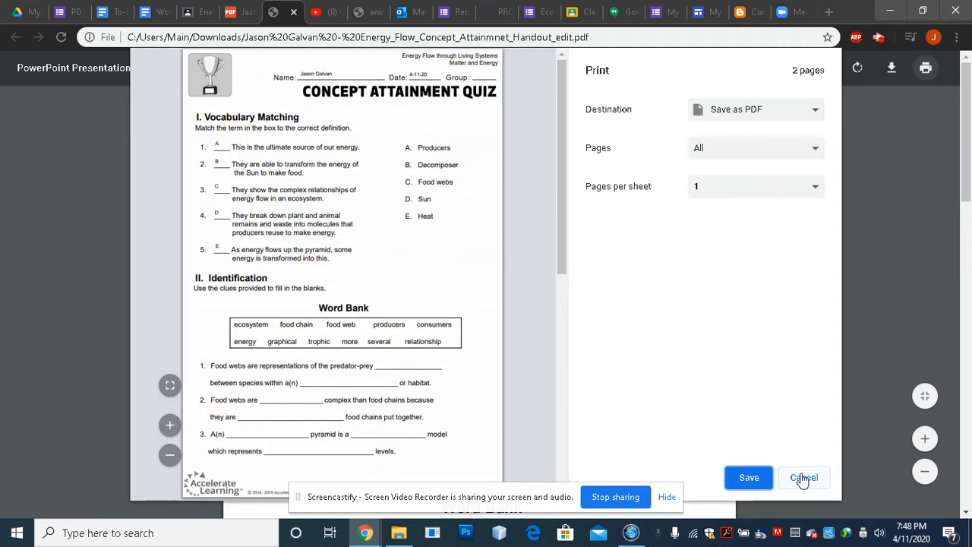
pyautogui.click(803, 476)
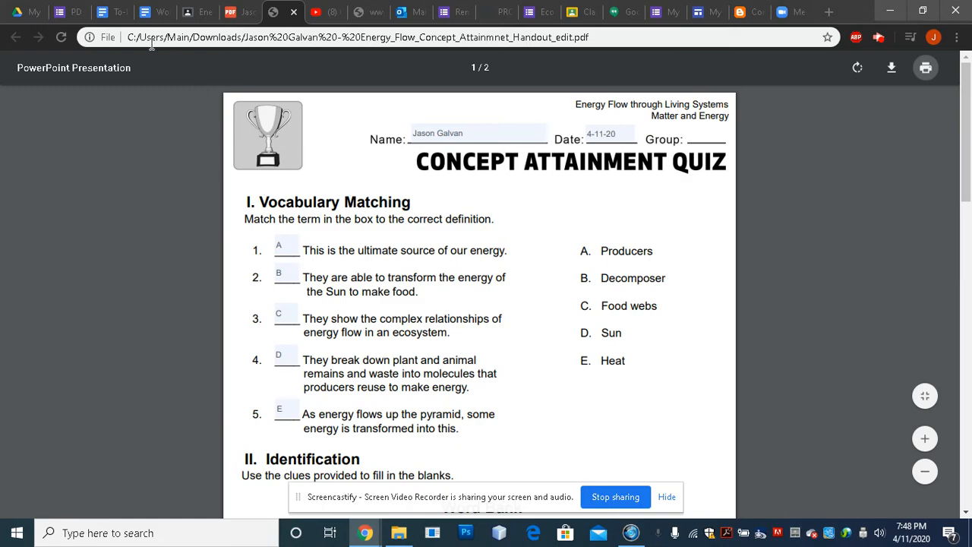
pyautogui.click(401, 535)
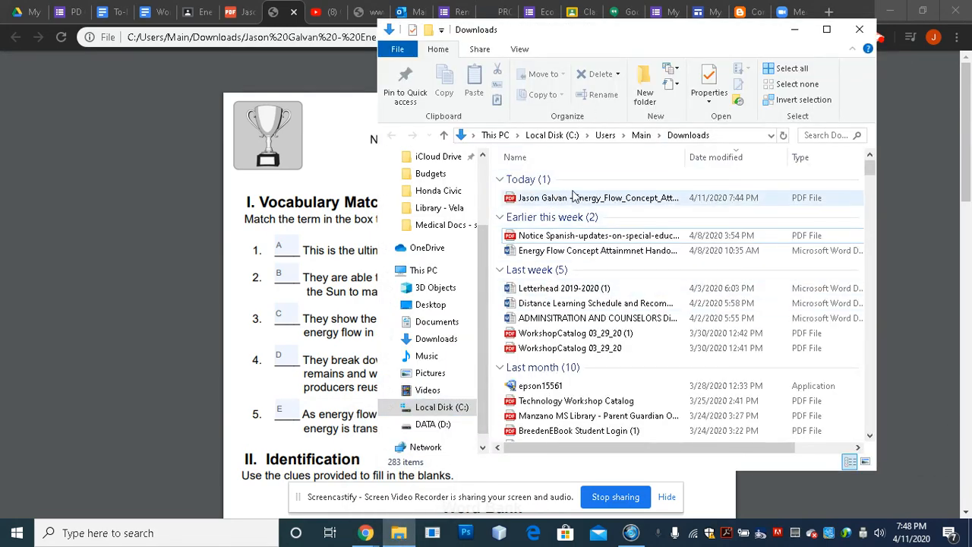
pyautogui.click(795, 29)
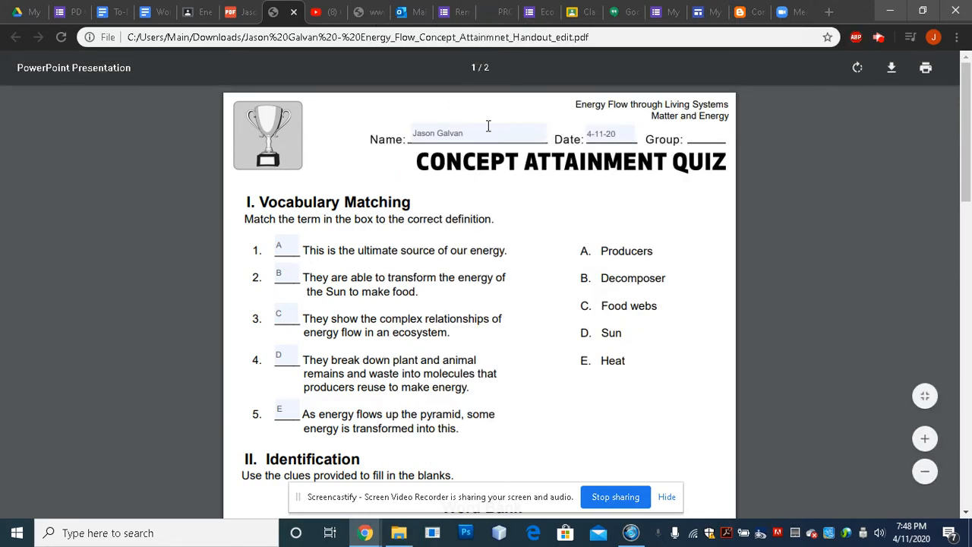
pyautogui.click(189, 12)
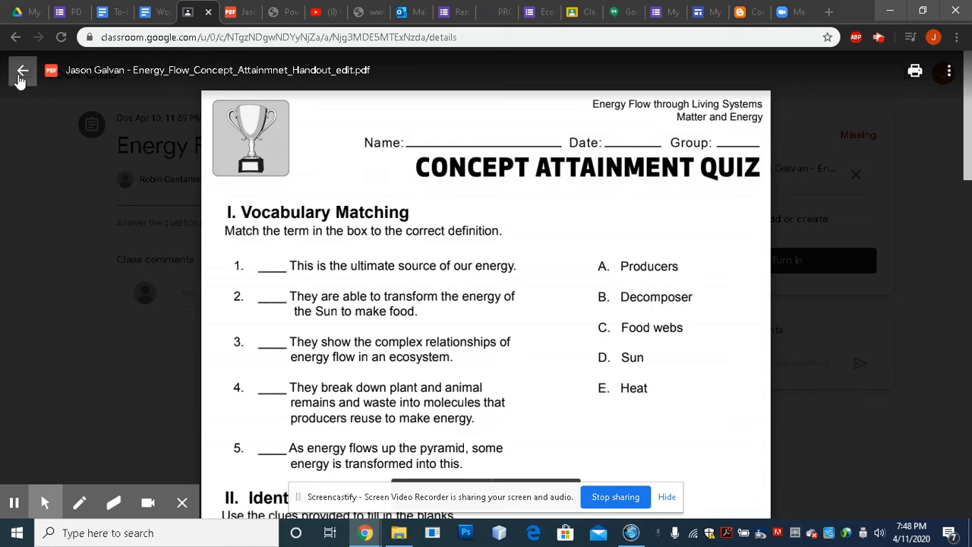
# Choose Add or create > File and select the Energy Flow PDF from the Desktop for upload.
pyautogui.click(23, 73)
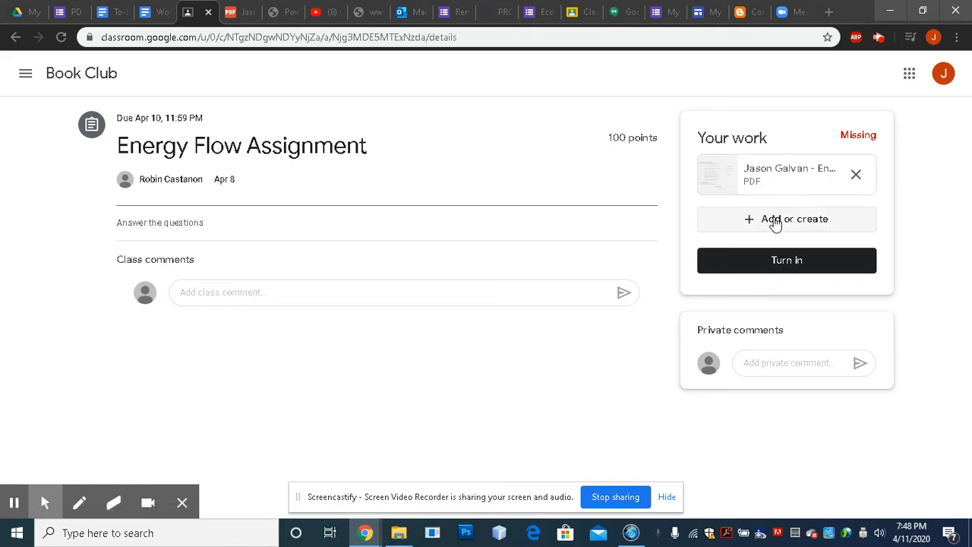
pyautogui.click(775, 222)
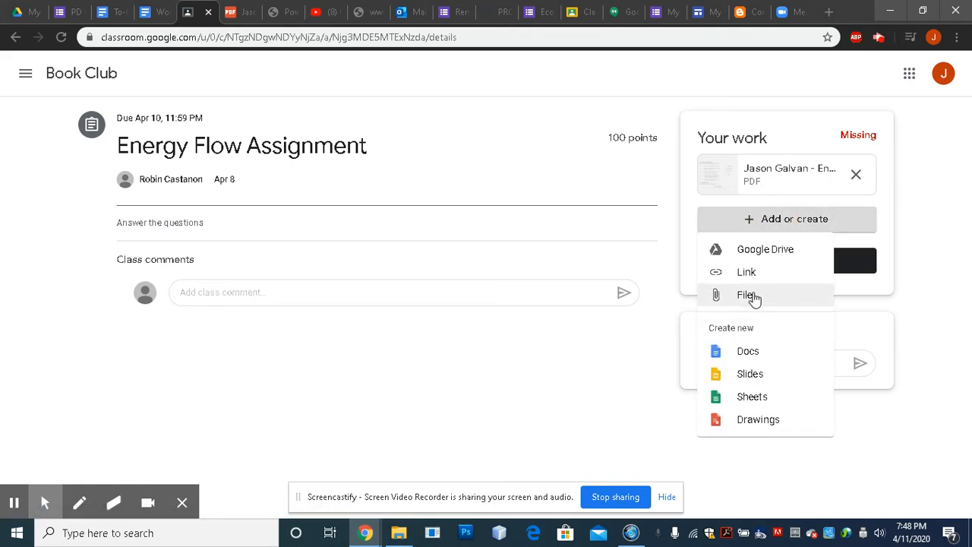
pyautogui.click(747, 299)
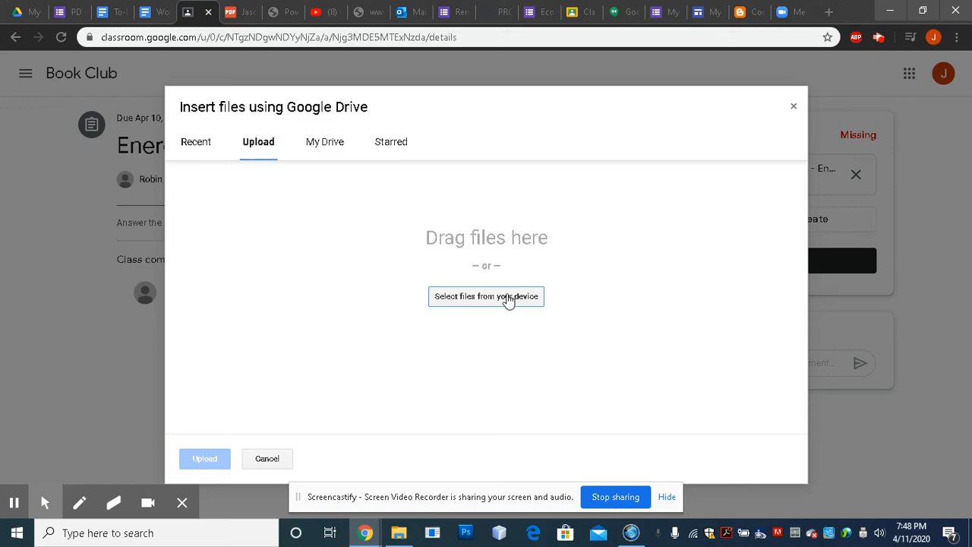
pyautogui.click(507, 297)
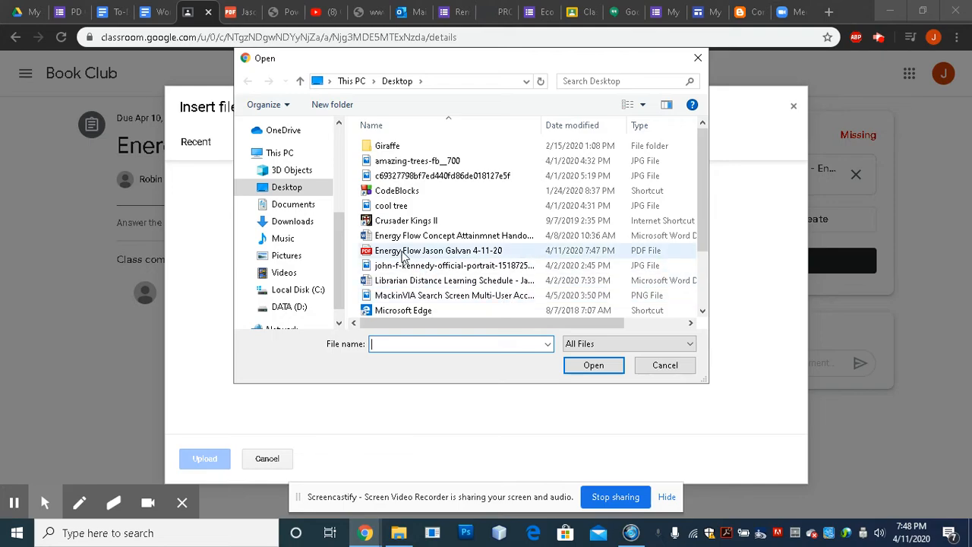
pyautogui.click(409, 253)
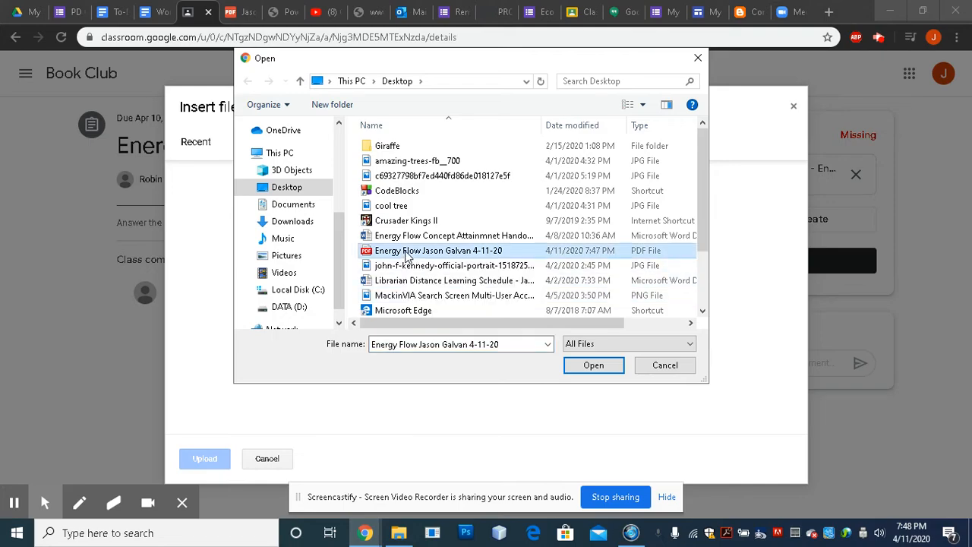
pyautogui.click(592, 367)
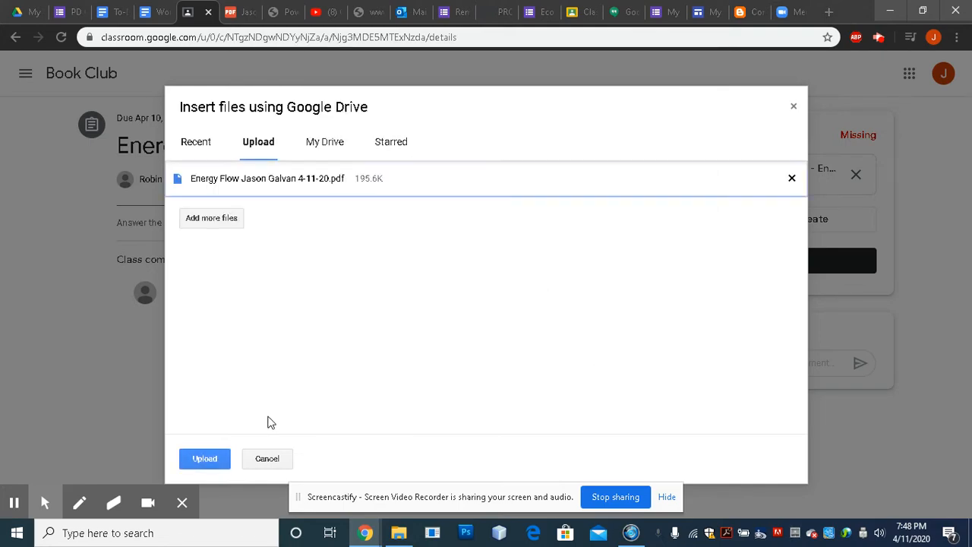
# Upload the Energy Flow PDF as an attachment under Your work, then minimize Chrome.
pyautogui.click(214, 459)
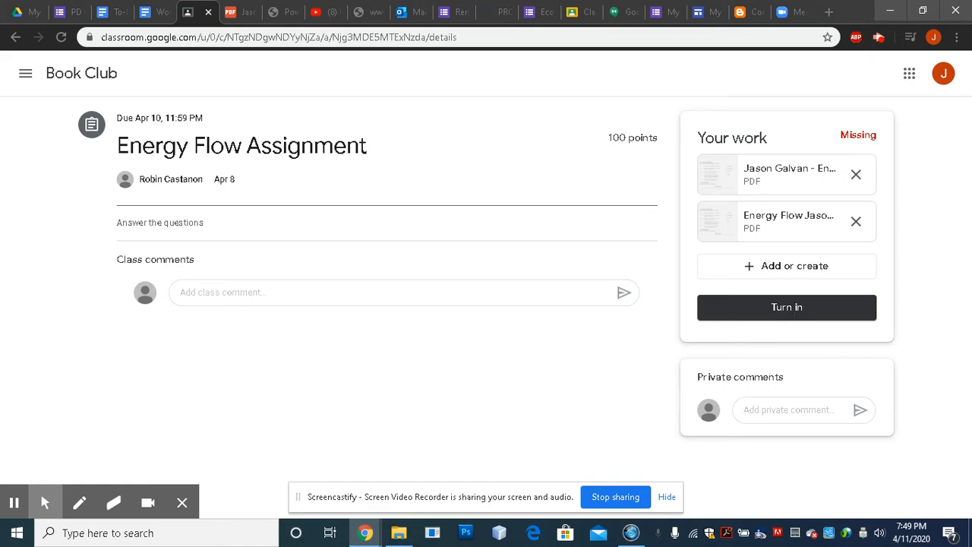
pyautogui.click(891, 10)
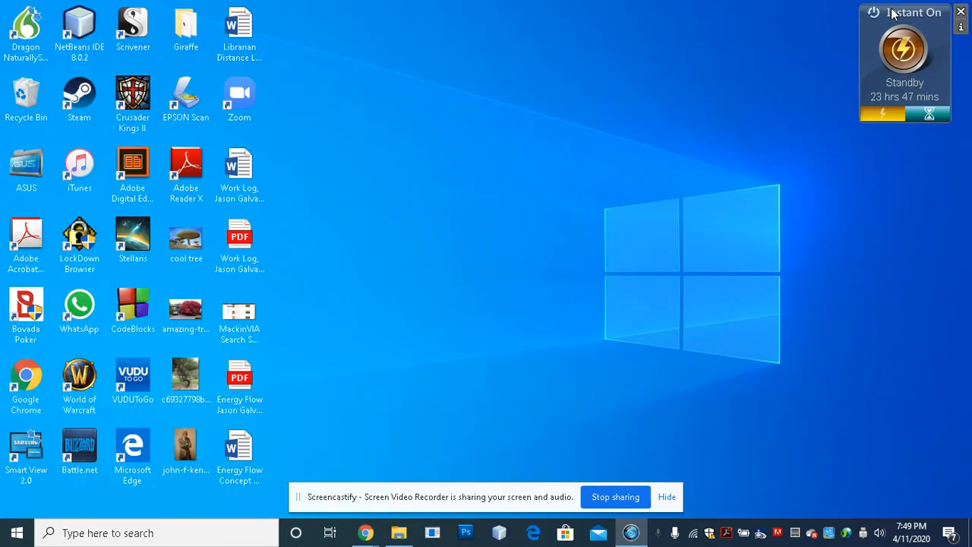
# Open the saved Desktop copy of the Energy Flow quiz PDF in Google Chrome.
pyautogui.rightClick(242, 389)
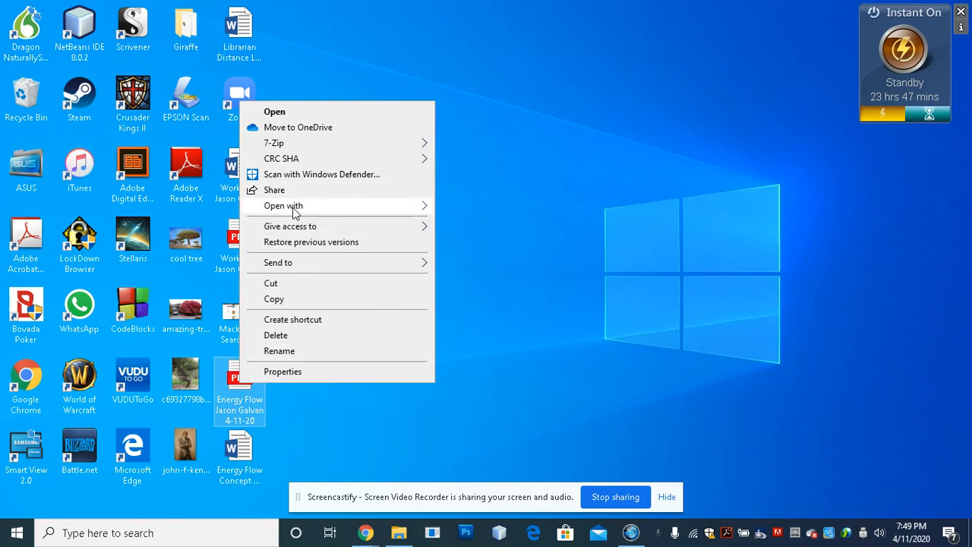
pyautogui.moveTo(308, 205)
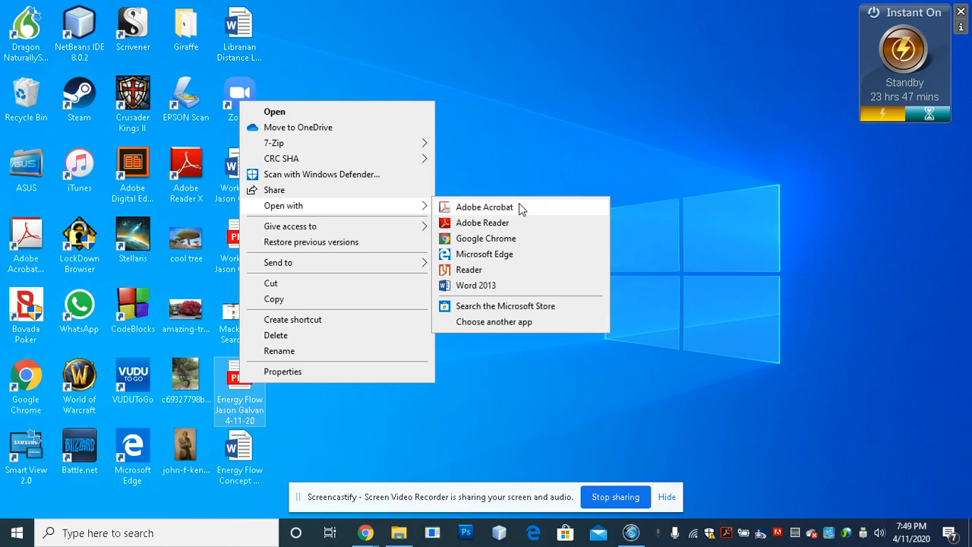
pyautogui.click(486, 238)
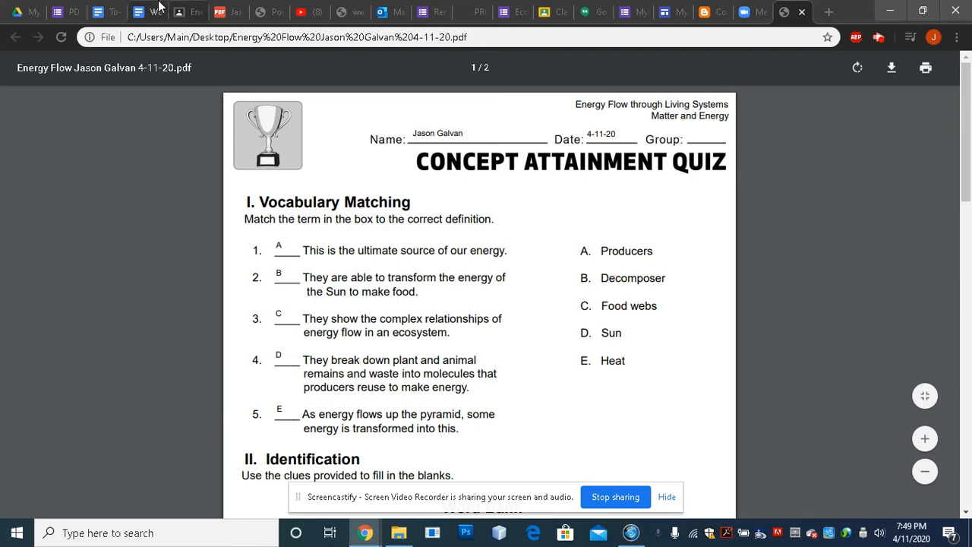
# Confirm the file's Desktop folder path, glance at File Explorer, then close the quiz tab.
pyautogui.moveTo(129, 37); pyautogui.dragTo(234, 43)
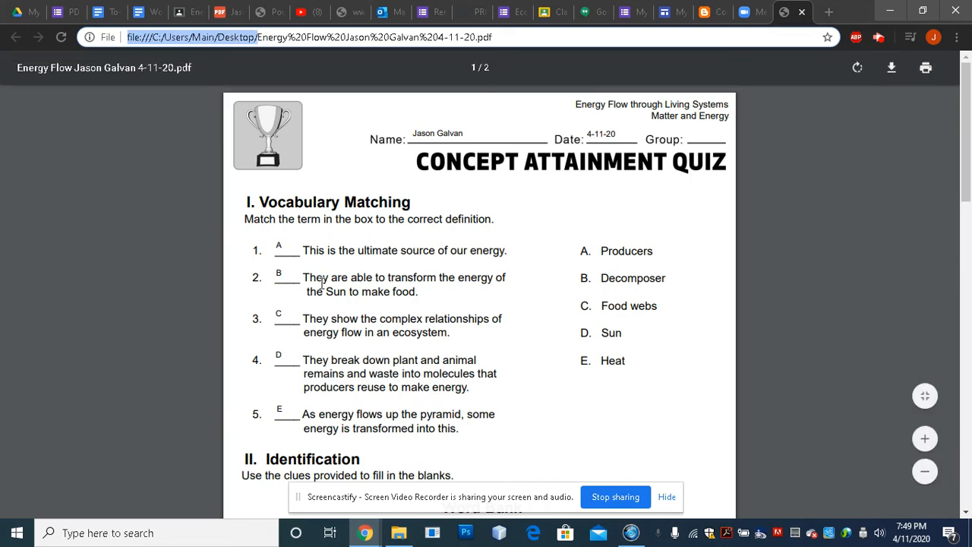
pyautogui.click(464, 329)
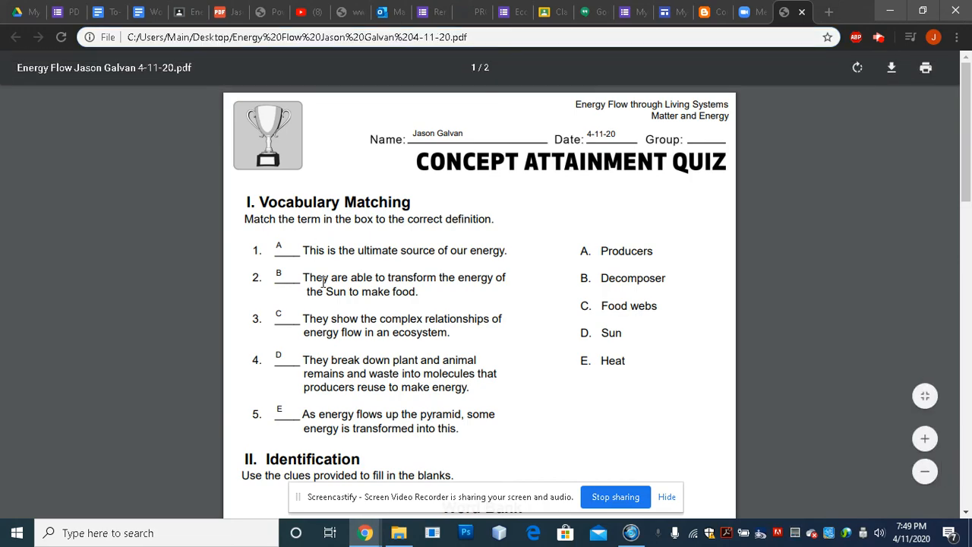
pyautogui.click(399, 533)
pyautogui.click(281, 310)
pyautogui.click(265, 13)
pyautogui.click(279, 13)
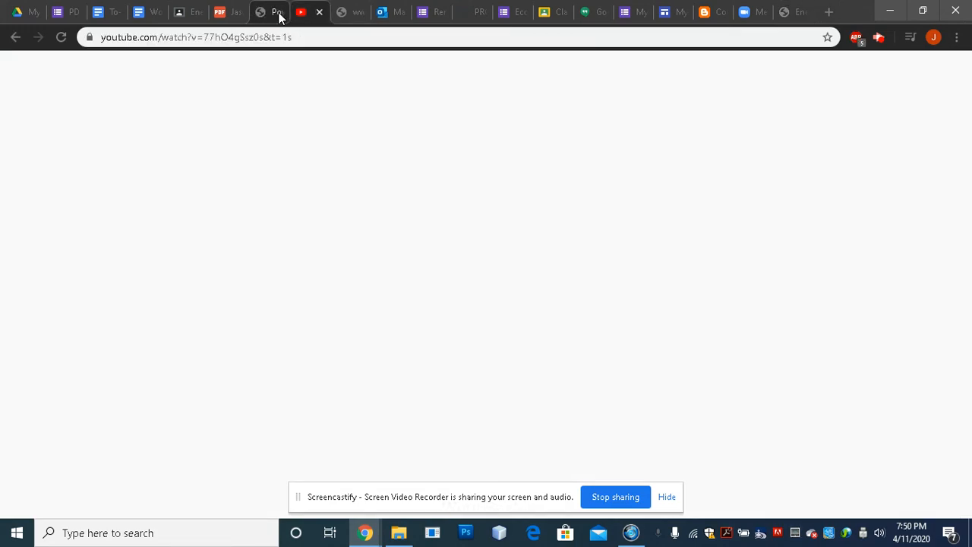
# Open the quiz PDF from the Downloads folder, then close the Edge viewer it opened in.
pyautogui.click(191, 16)
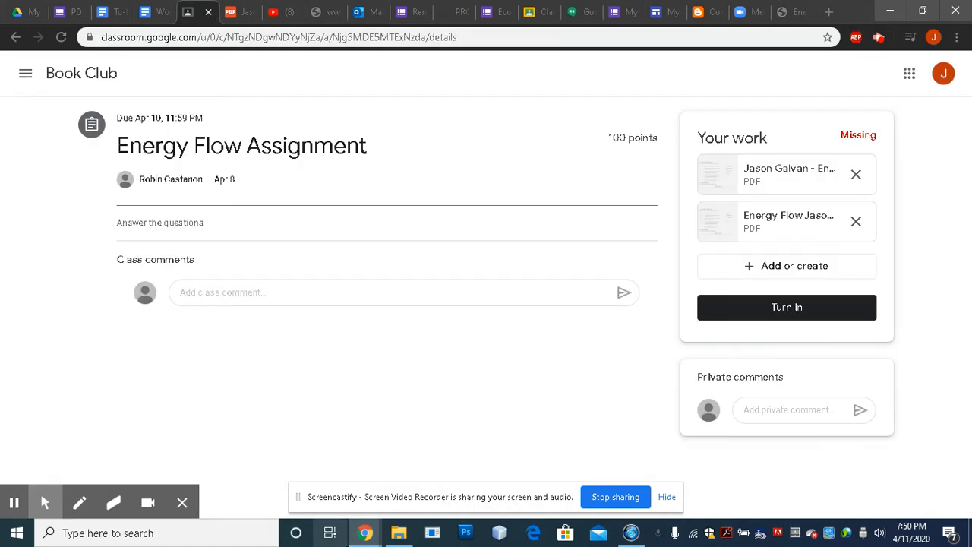
pyautogui.click(398, 536)
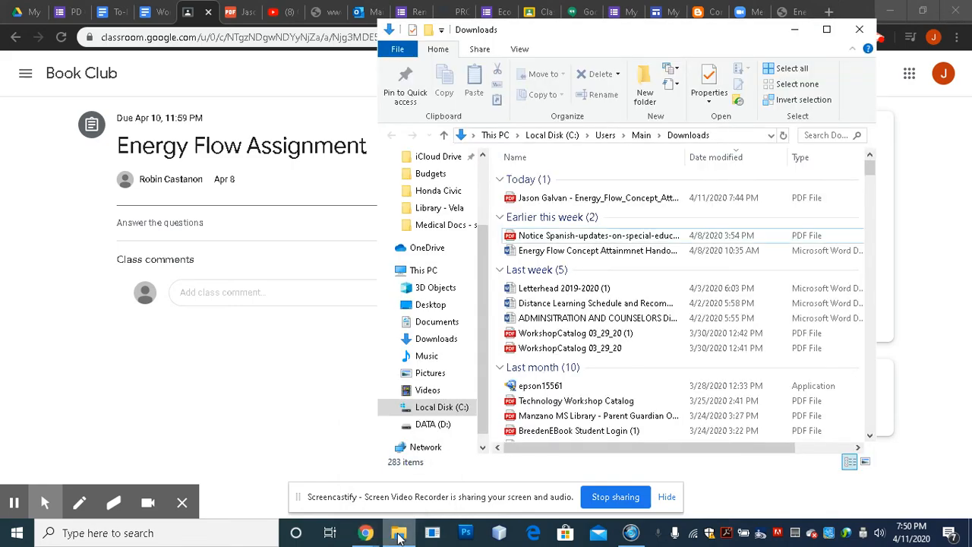
pyautogui.doubleClick(606, 201)
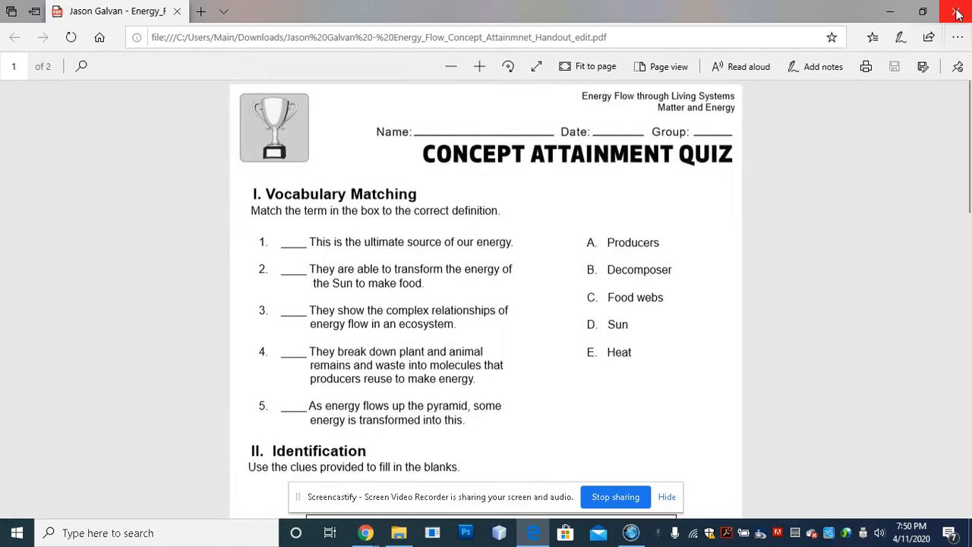
pyautogui.click(961, 8)
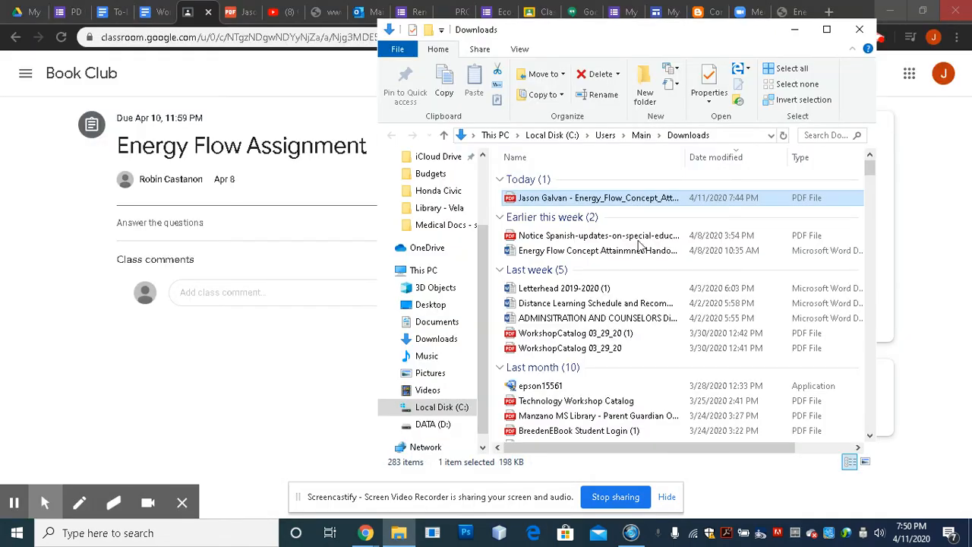
# Reopen the Energy Flow quiz PDF with Open with > Google Chrome.
pyautogui.rightClick(592, 201)
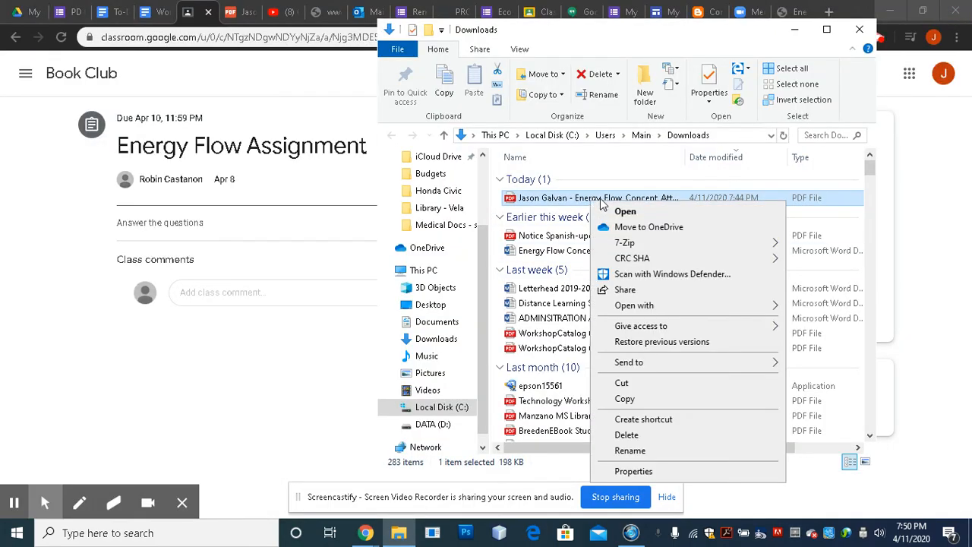
pyautogui.moveTo(648, 308)
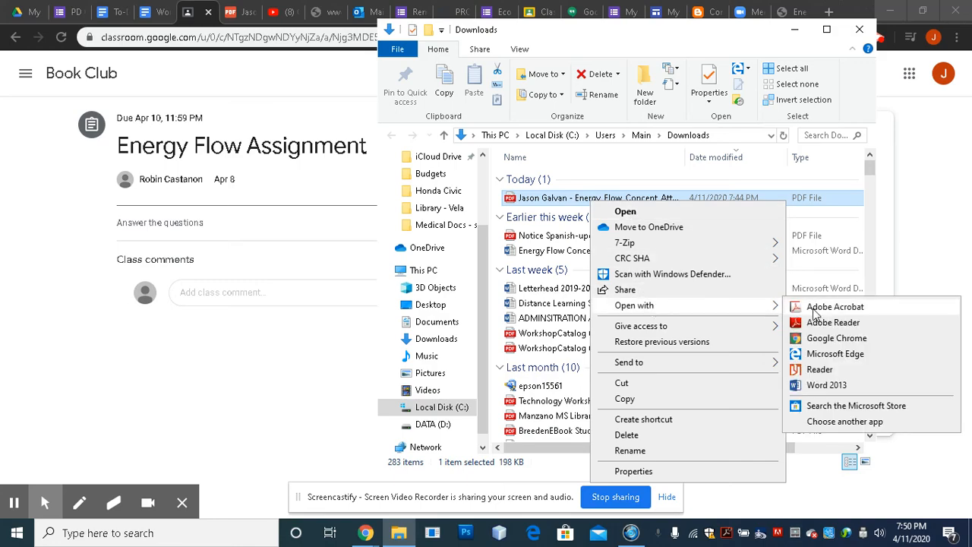
pyautogui.click(824, 340)
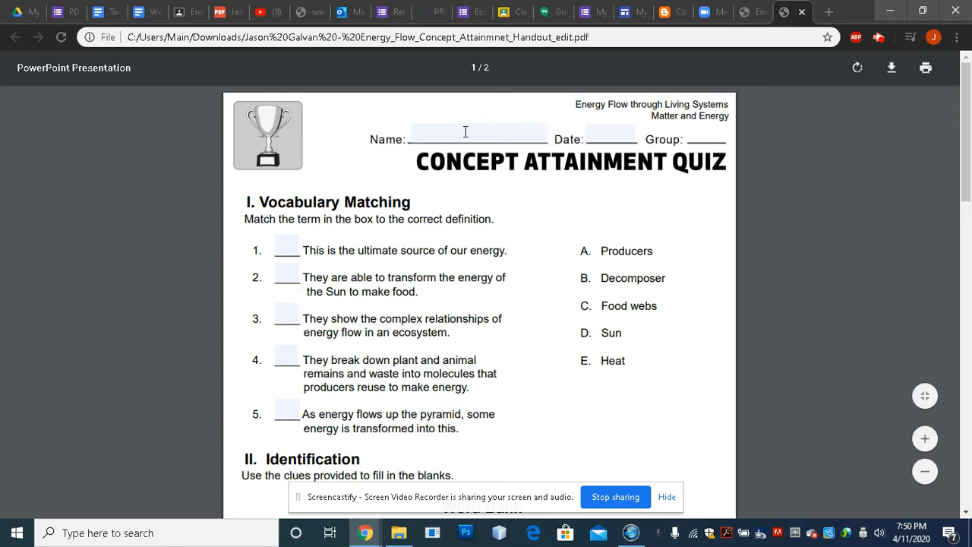
pyautogui.click(466, 133)
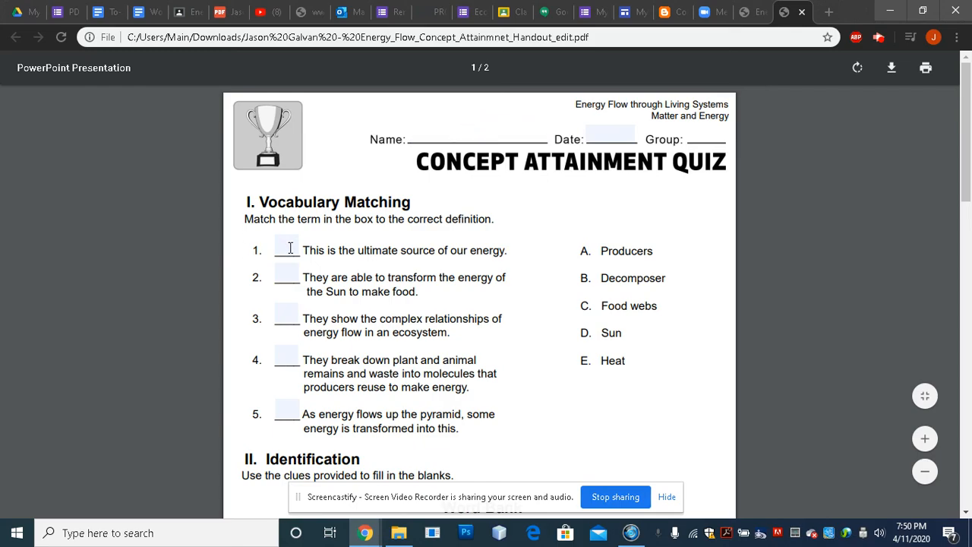
pyautogui.click(289, 248)
pyautogui.click(287, 276)
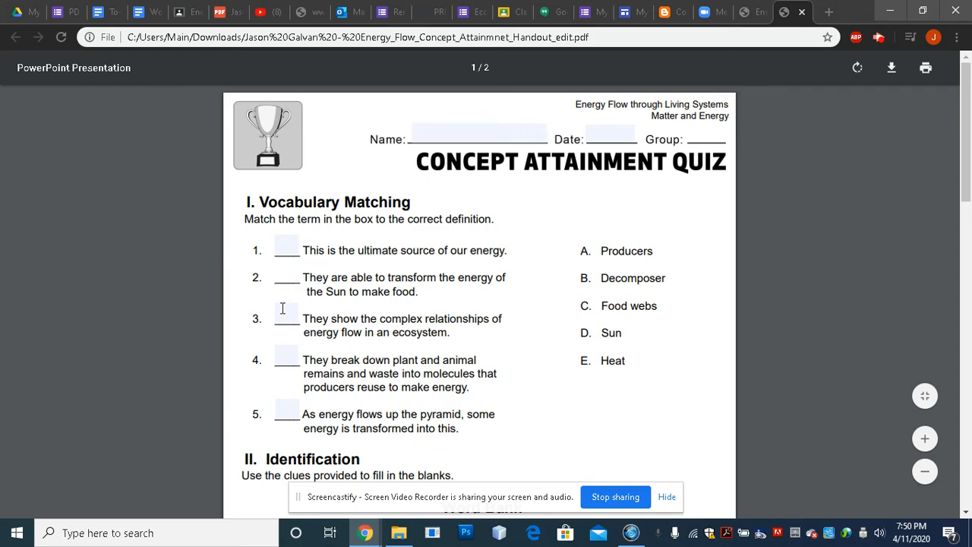
pyautogui.click(281, 321)
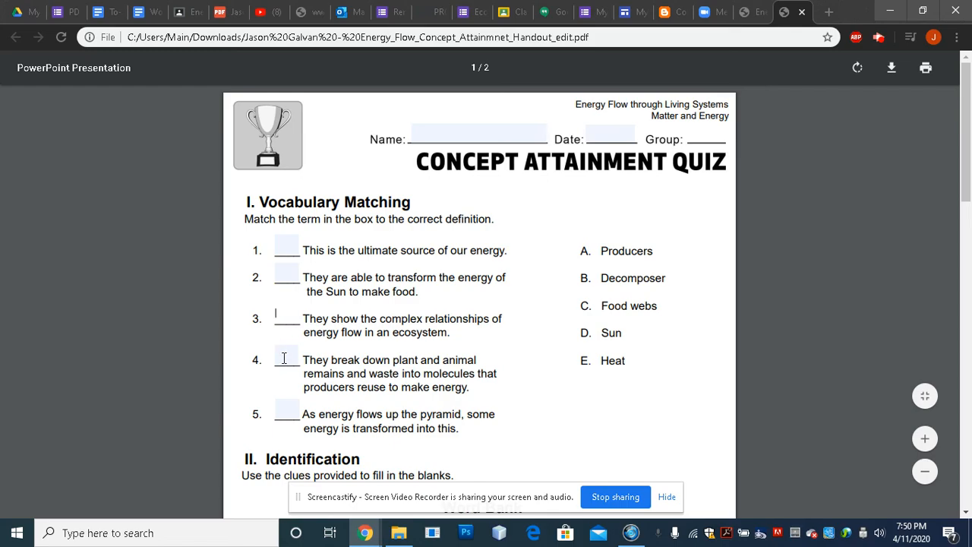
pyautogui.click(284, 358)
pyautogui.click(285, 414)
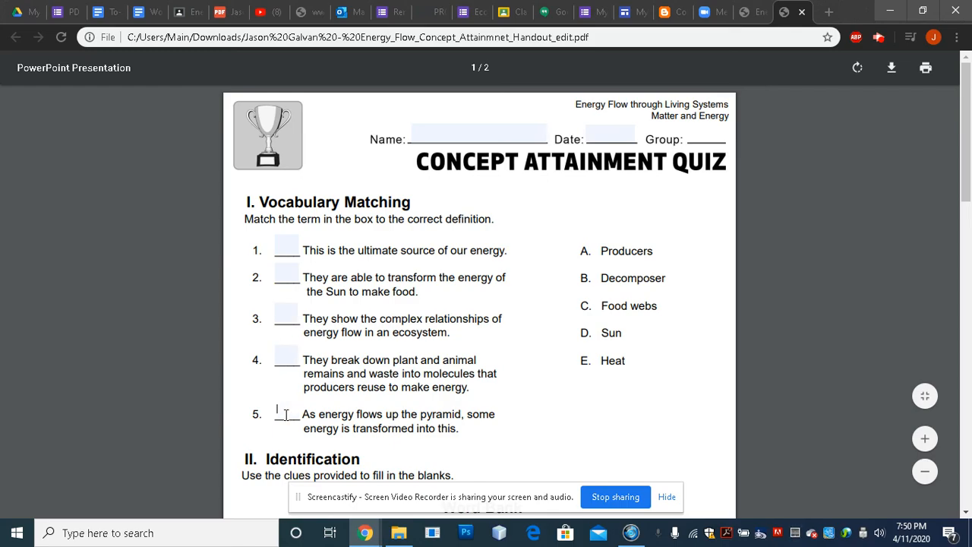
pyautogui.click(466, 126)
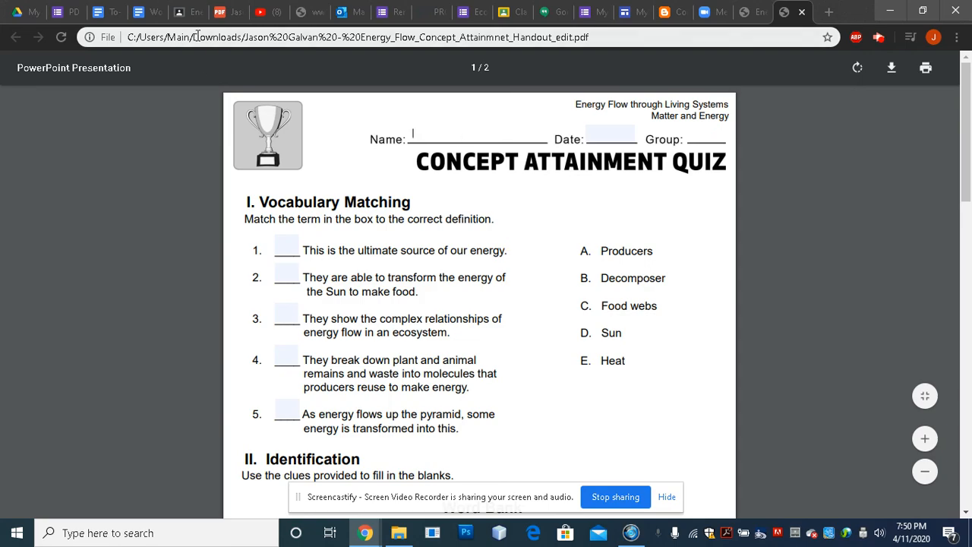
pyautogui.moveTo(198, 40); pyautogui.dragTo(238, 40)
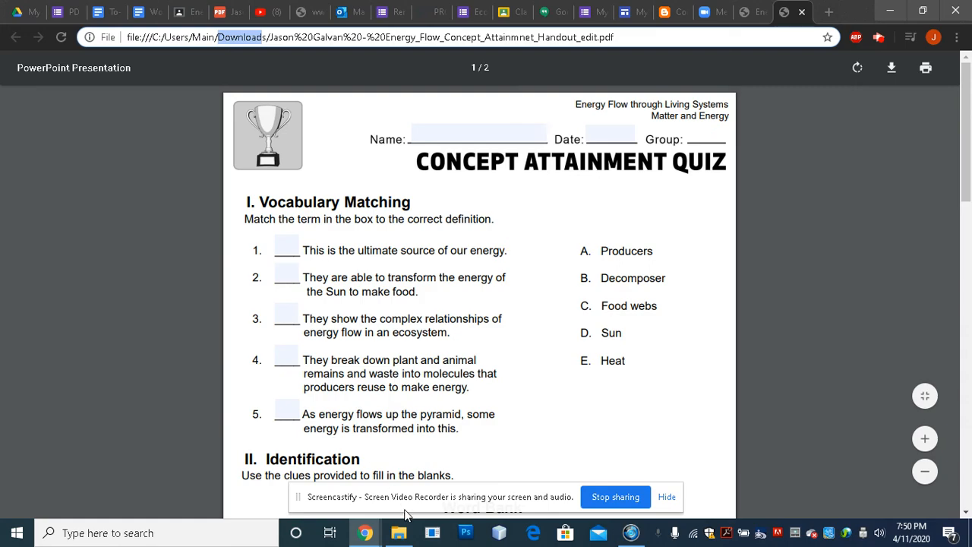
pyautogui.click(399, 533)
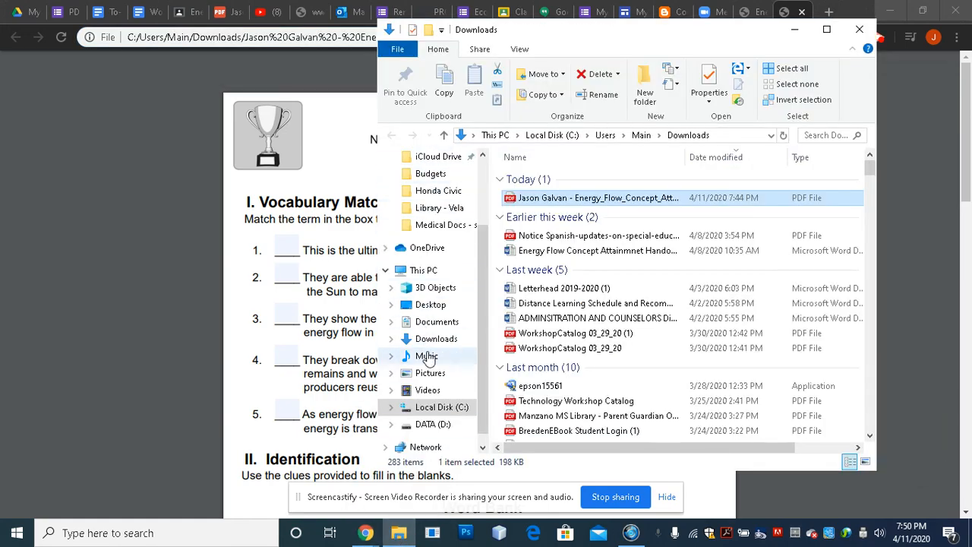
pyautogui.scroll(-1, 428, 360)
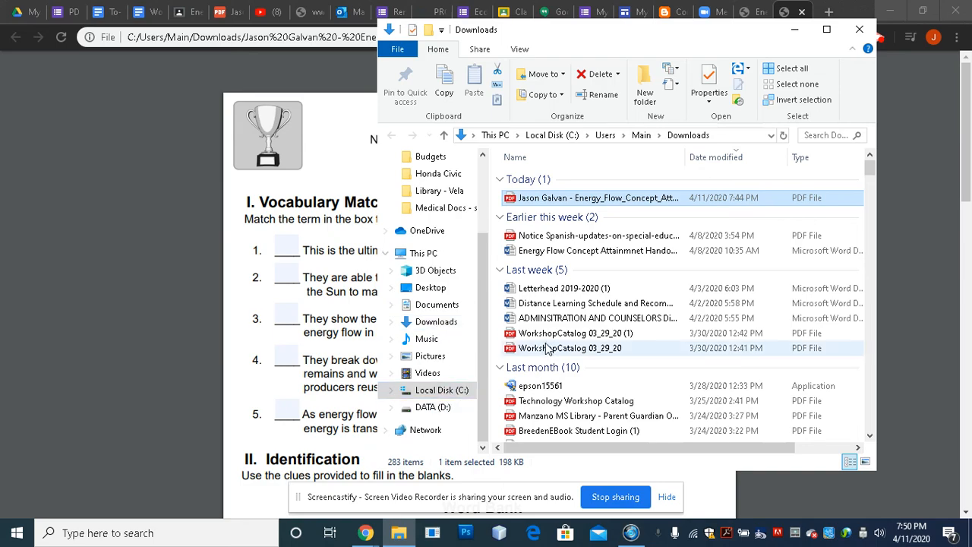
pyautogui.click(447, 324)
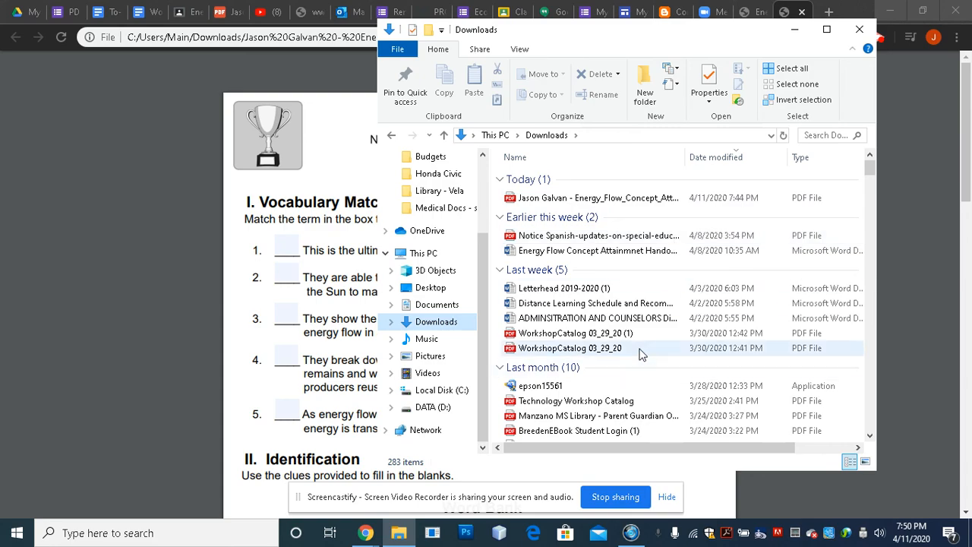
pyautogui.click(916, 281)
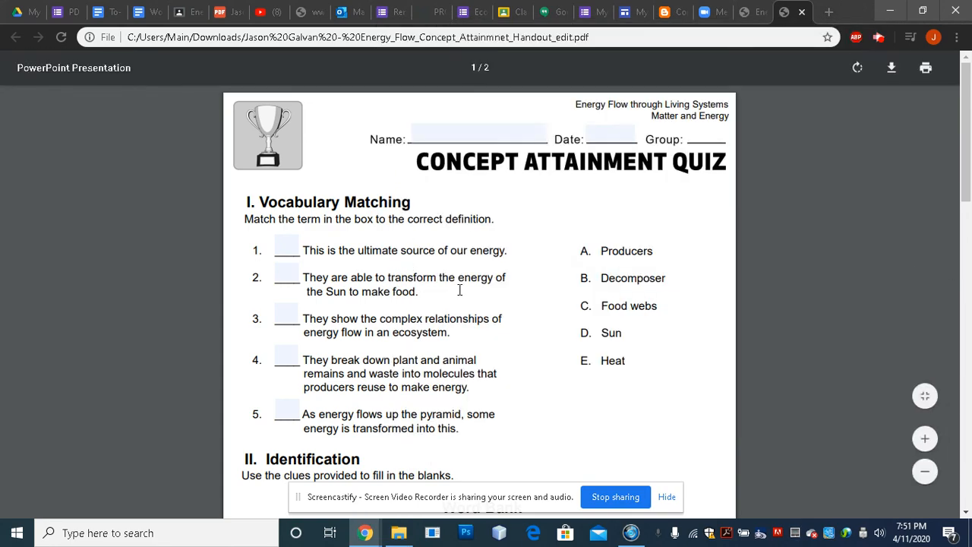
pyautogui.click(925, 70)
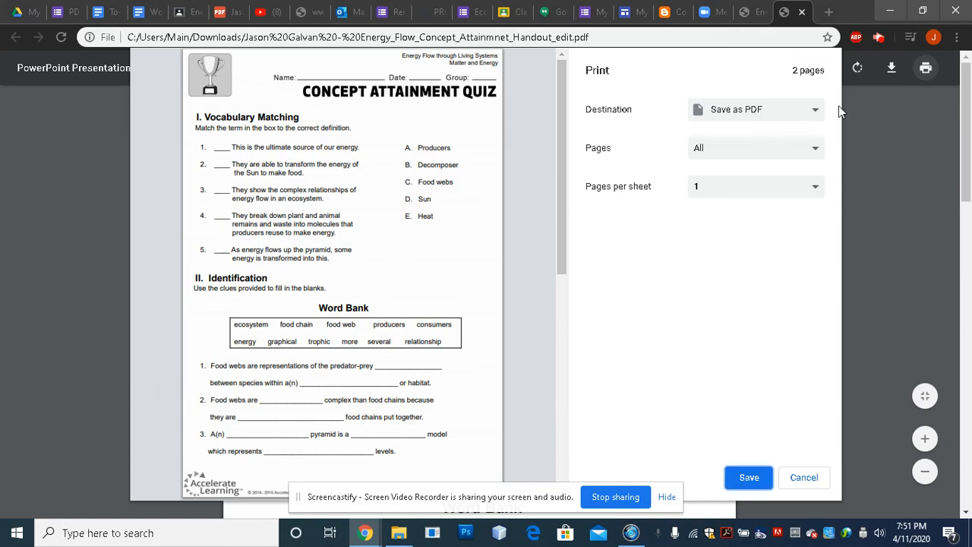
pyautogui.click(805, 478)
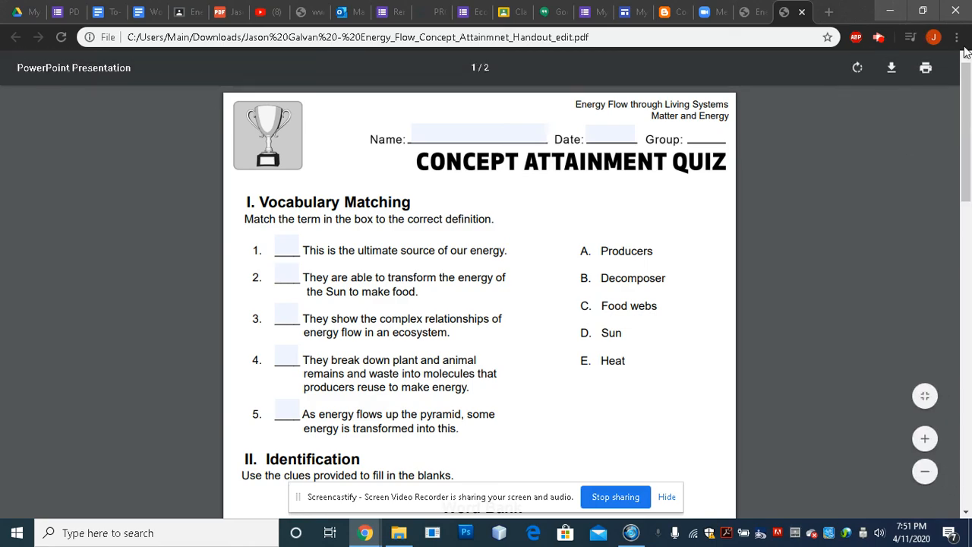
pyautogui.click(889, 11)
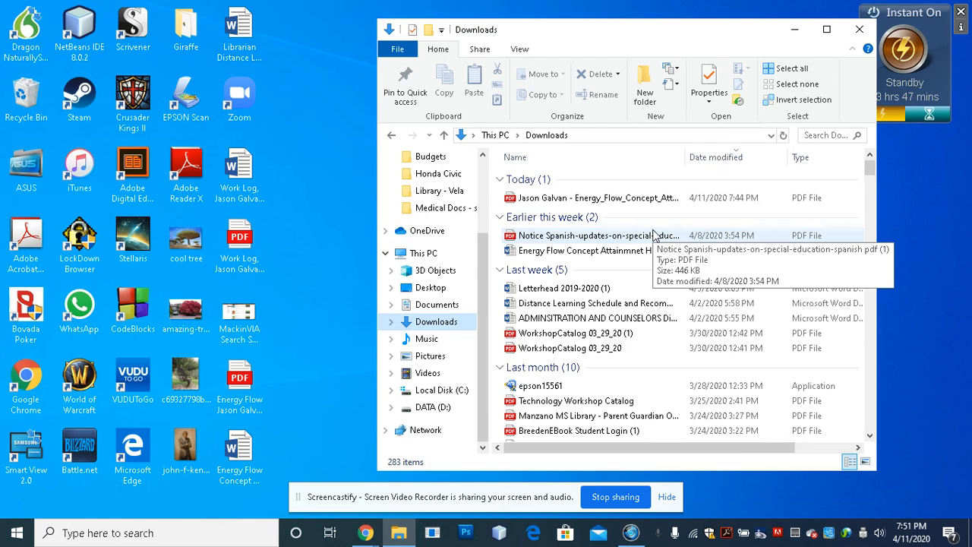
pyautogui.click(365, 534)
pyautogui.click(333, 486)
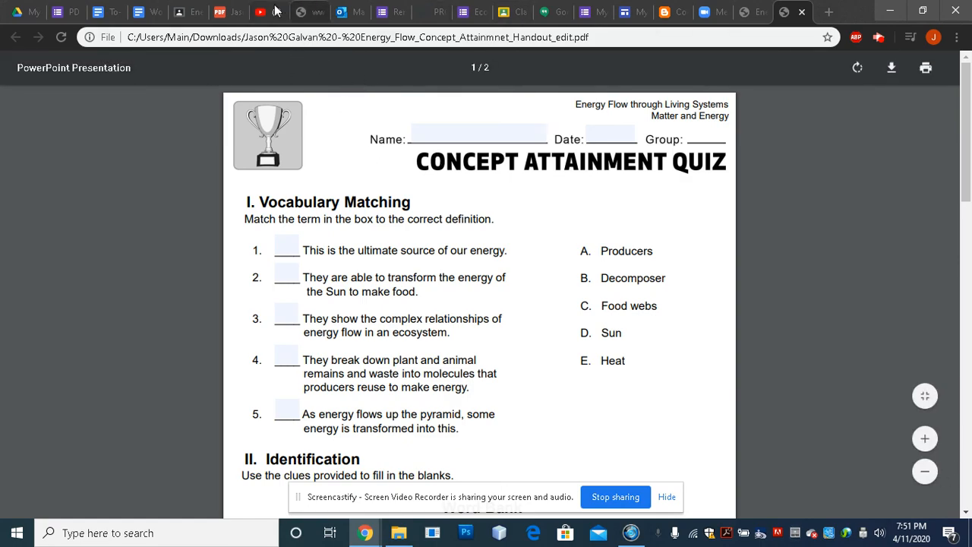
# Preview the second attached quiz PDF on Energy Flow Assignment, then start turning in both attachments.
pyautogui.click(190, 13)
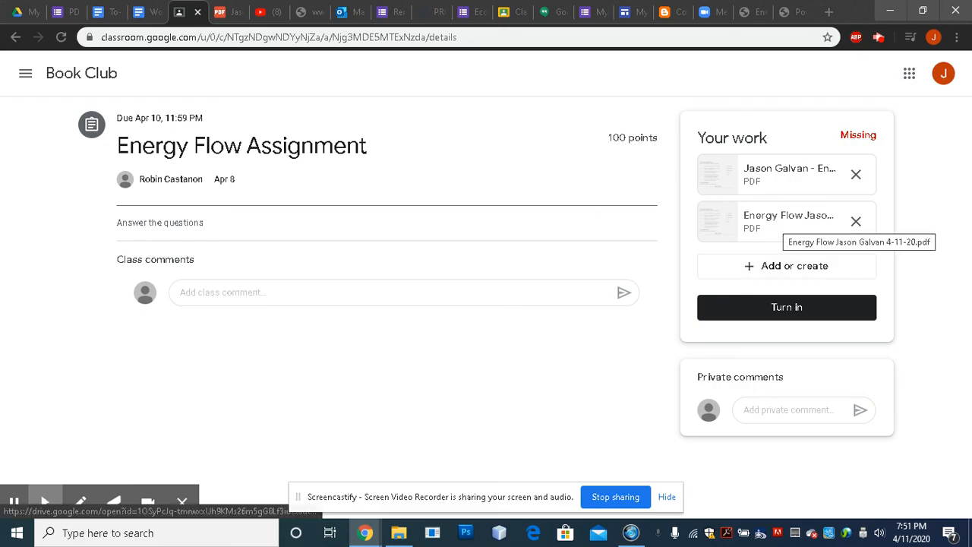
pyautogui.click(767, 221)
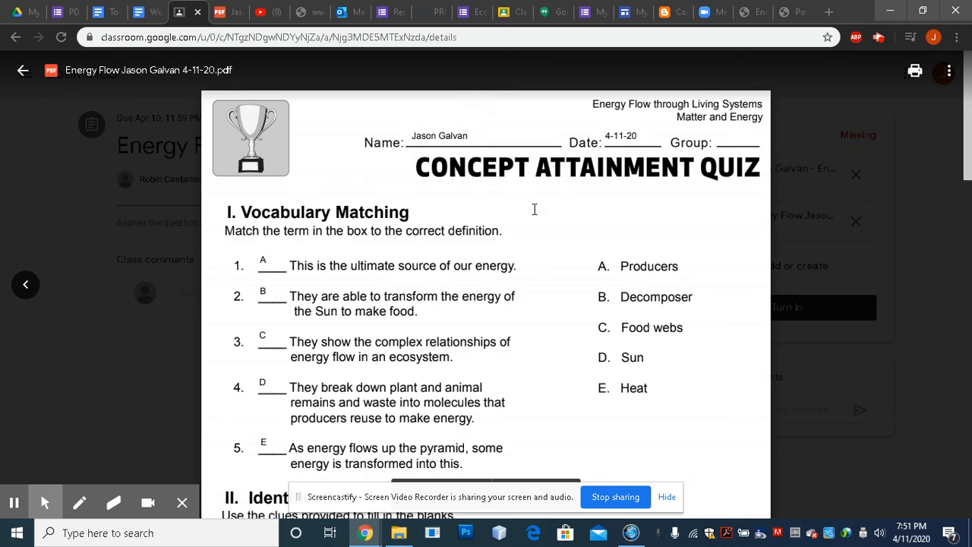
pyautogui.click(23, 71)
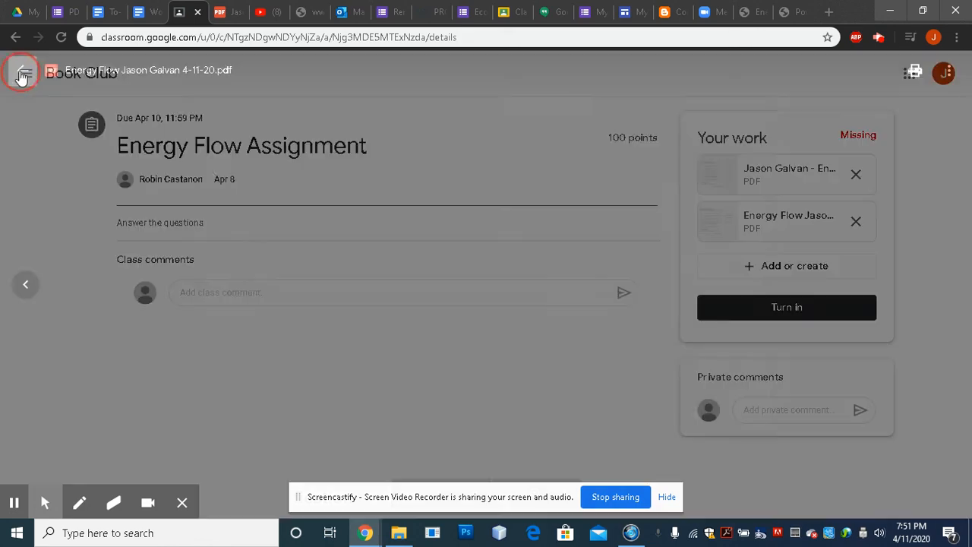
pyautogui.click(738, 309)
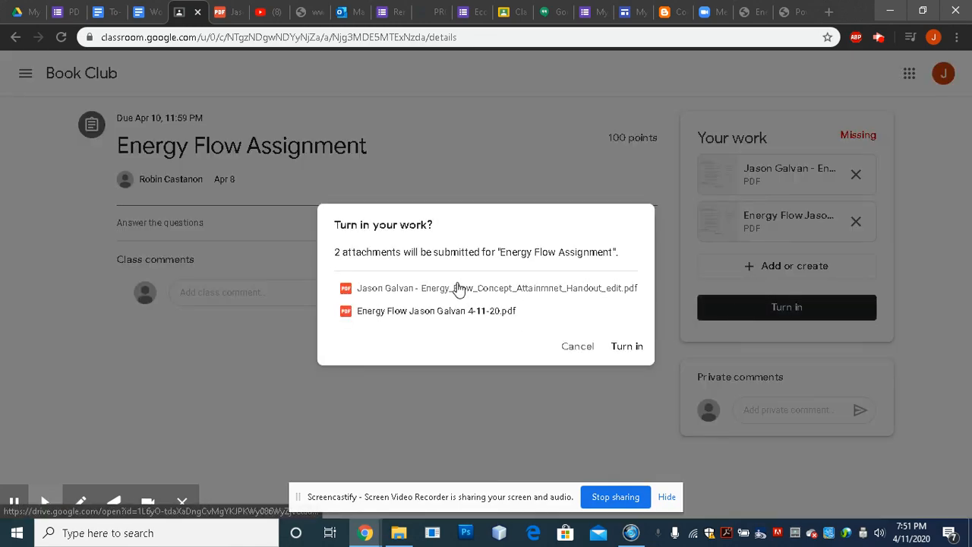
# Confirm turning in both attached PDFs so the assignment reads Turned in late.
pyautogui.click(627, 351)
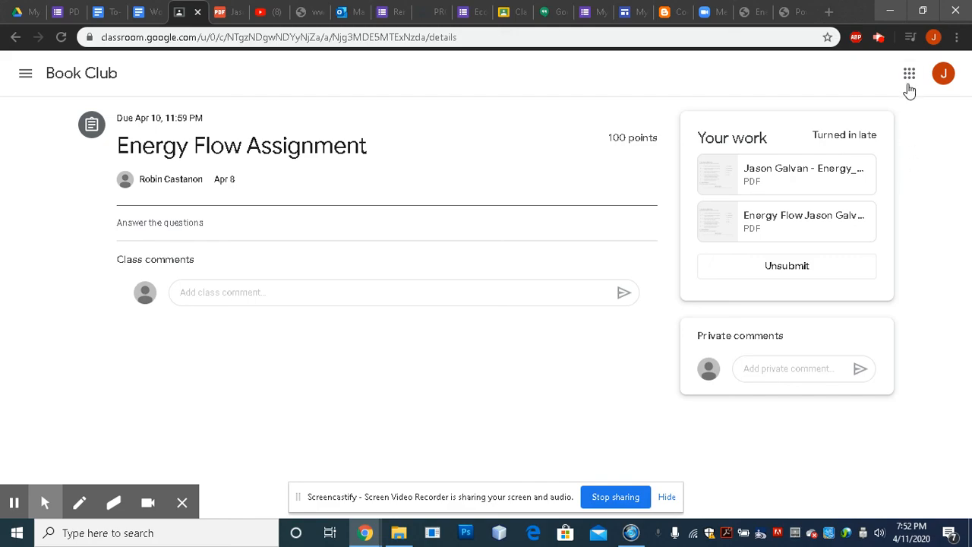
pyautogui.click(879, 38)
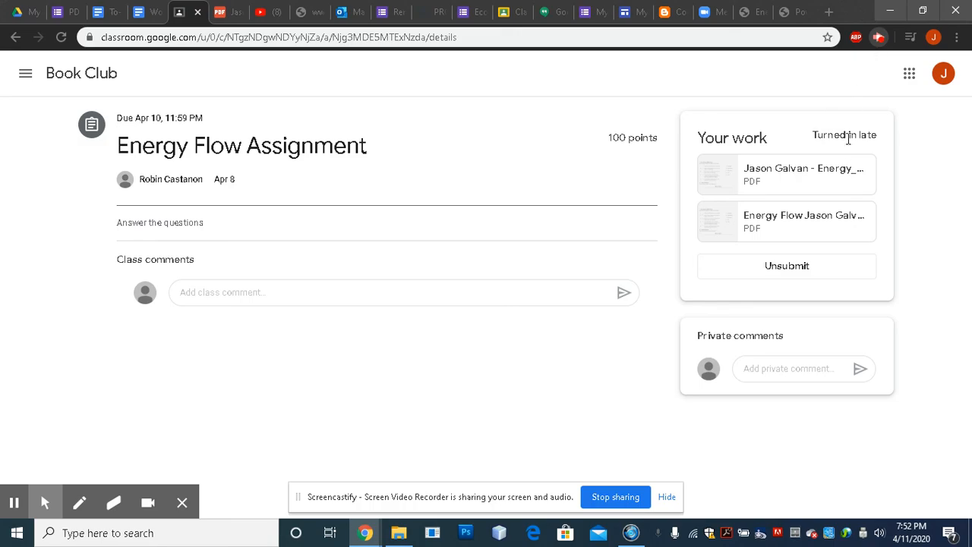